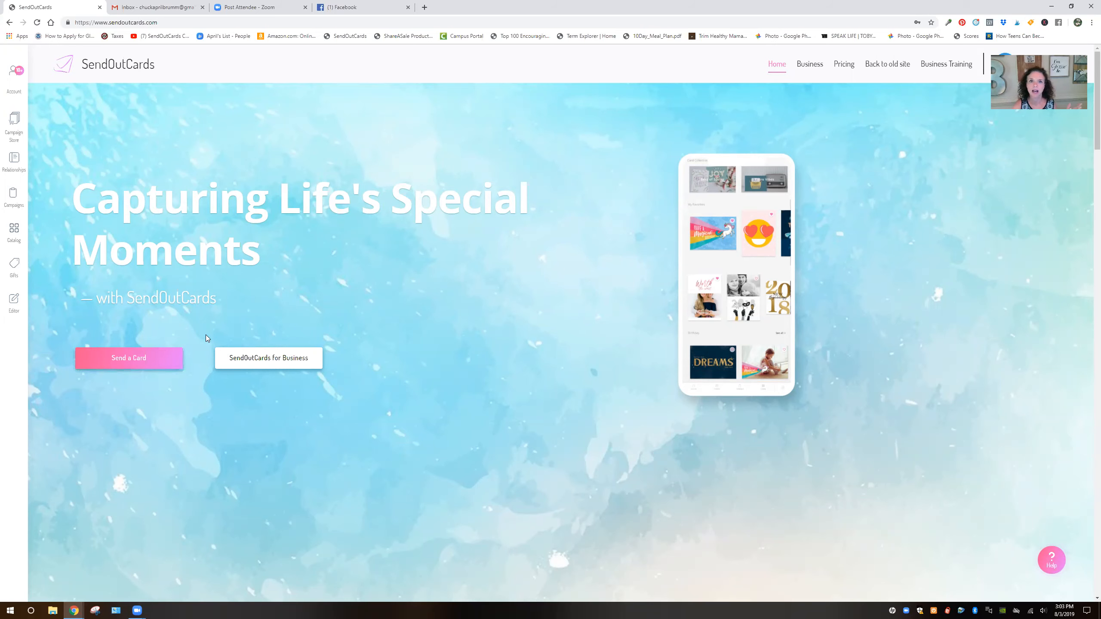
- Start a new card from the catalog's Birthday Basics birthday design and open it for customizing as a two-panel card
left_click(137, 369)
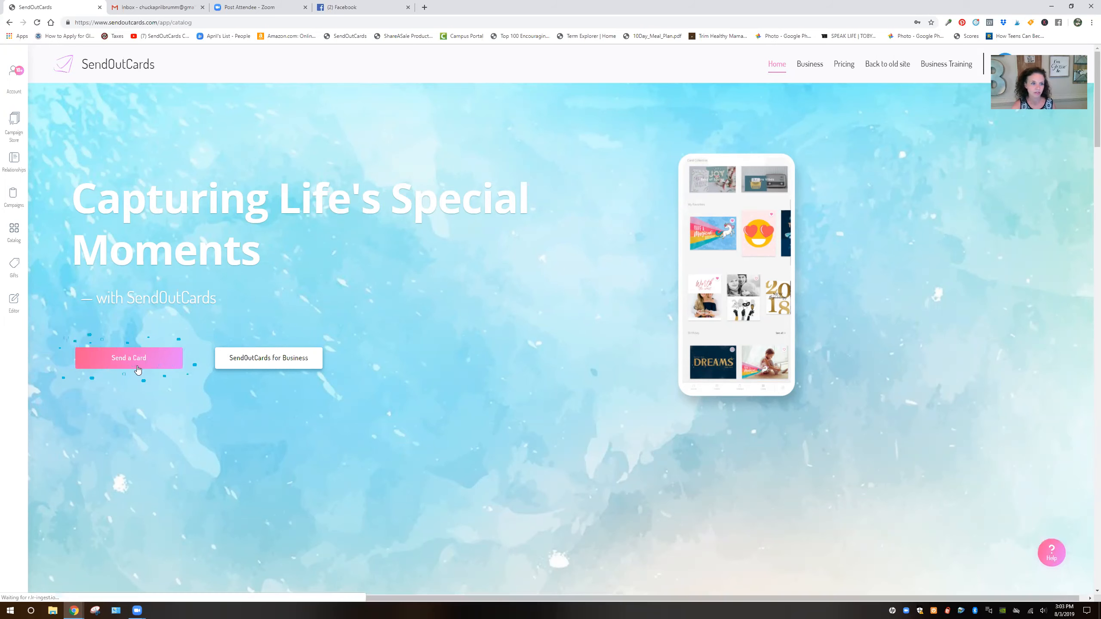
left_click(359, 463)
left_click(372, 434)
left_click(689, 419)
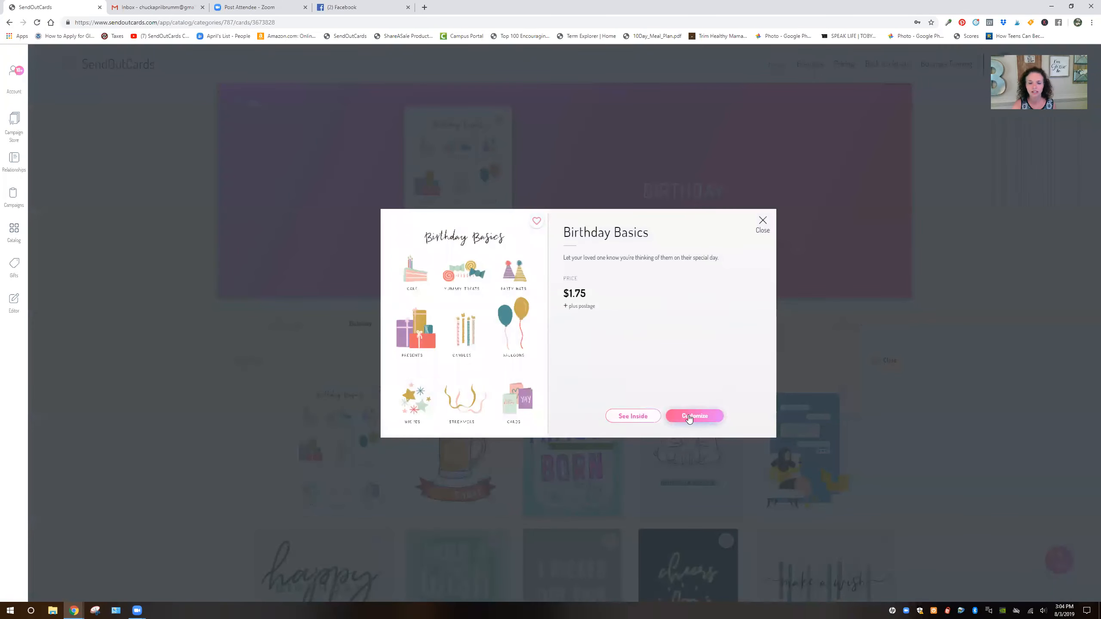
left_click(575, 430)
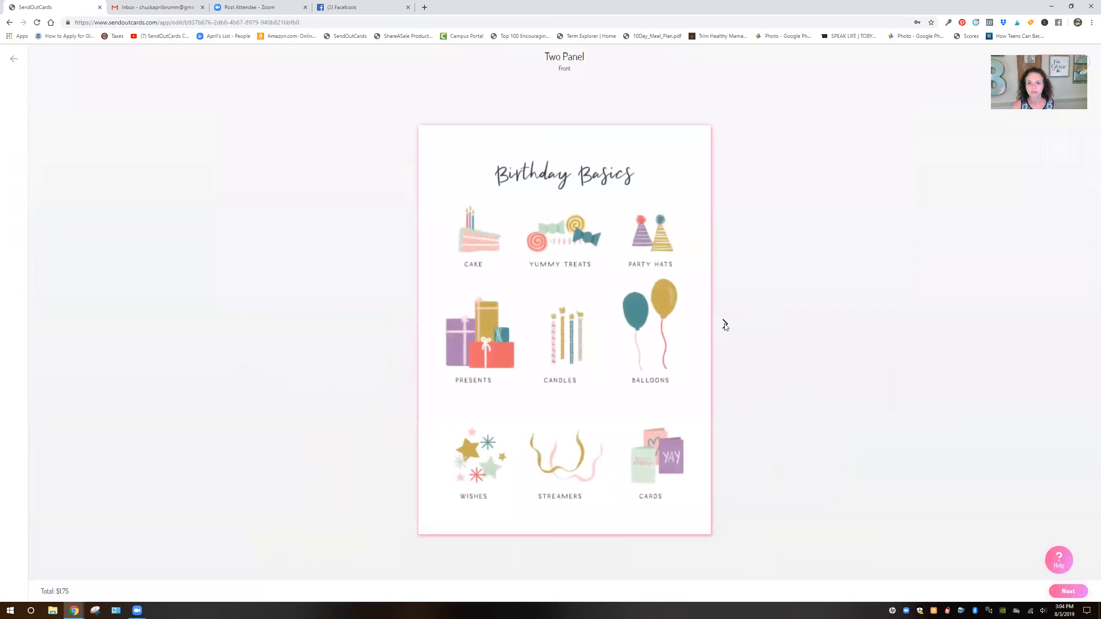
- Go to the card's back panel and apply a new custom layout with a single full-panel image placeholder
left_click(724, 324)
left_click(892, 324)
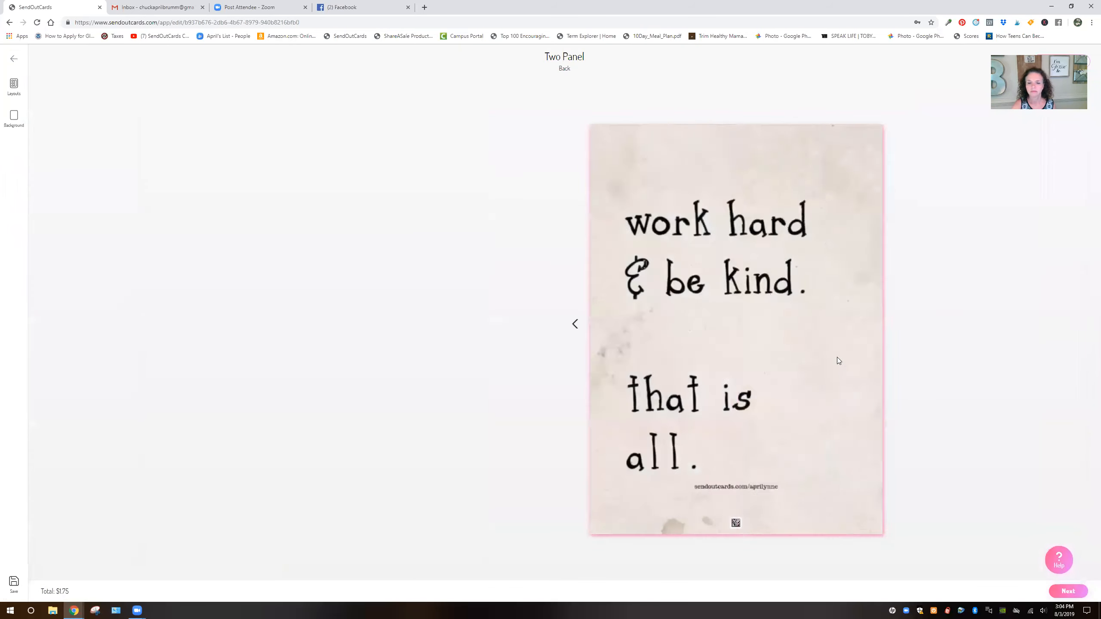
left_click(627, 358)
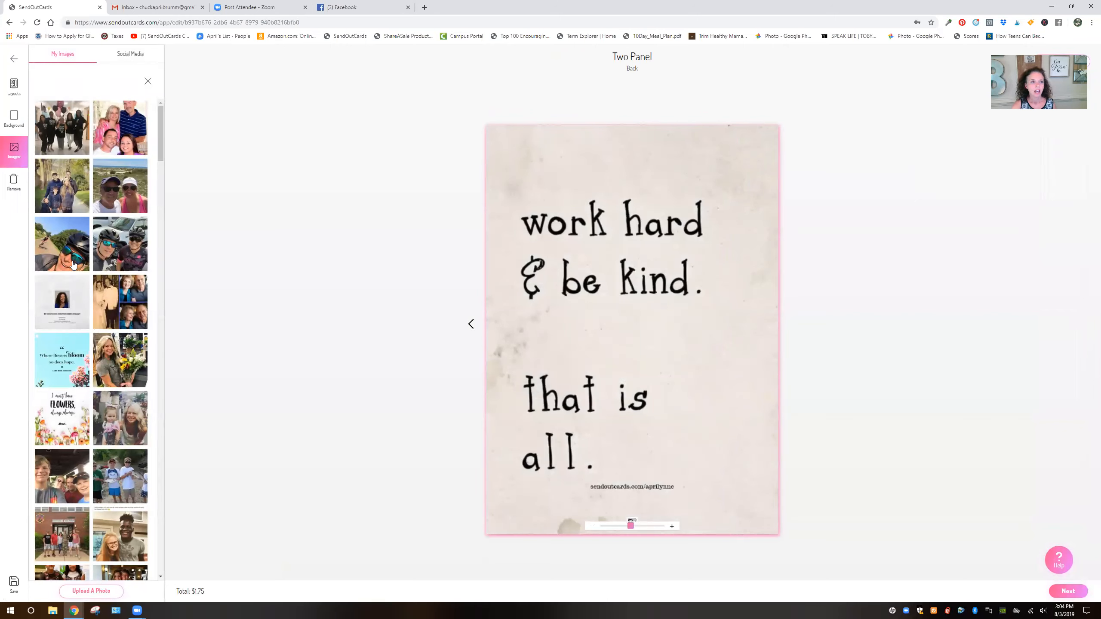
left_click(14, 89)
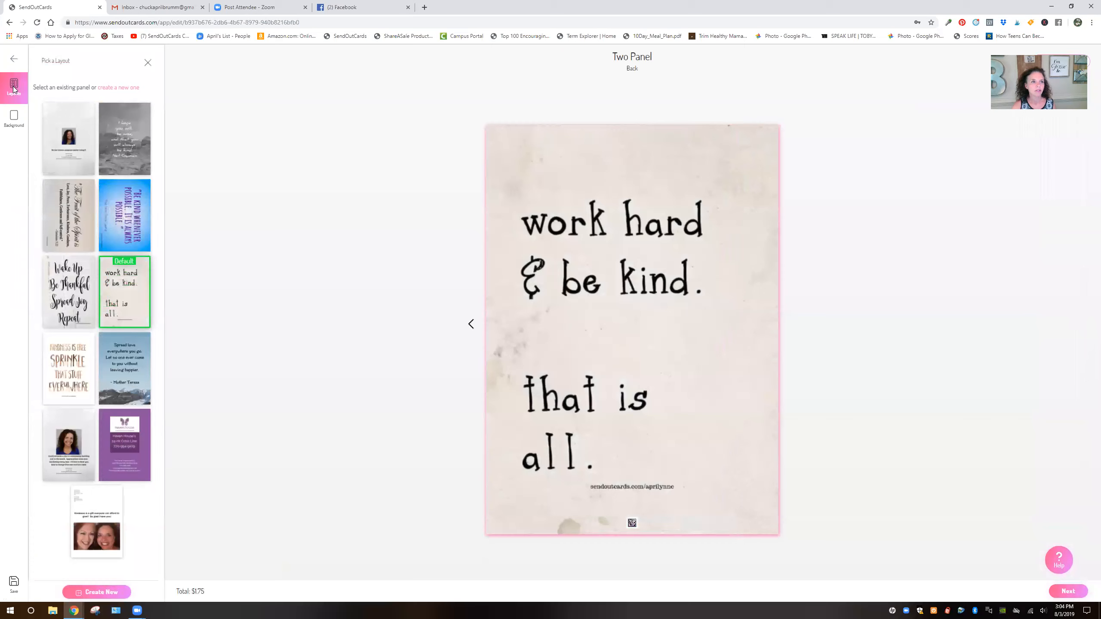
left_click(116, 87)
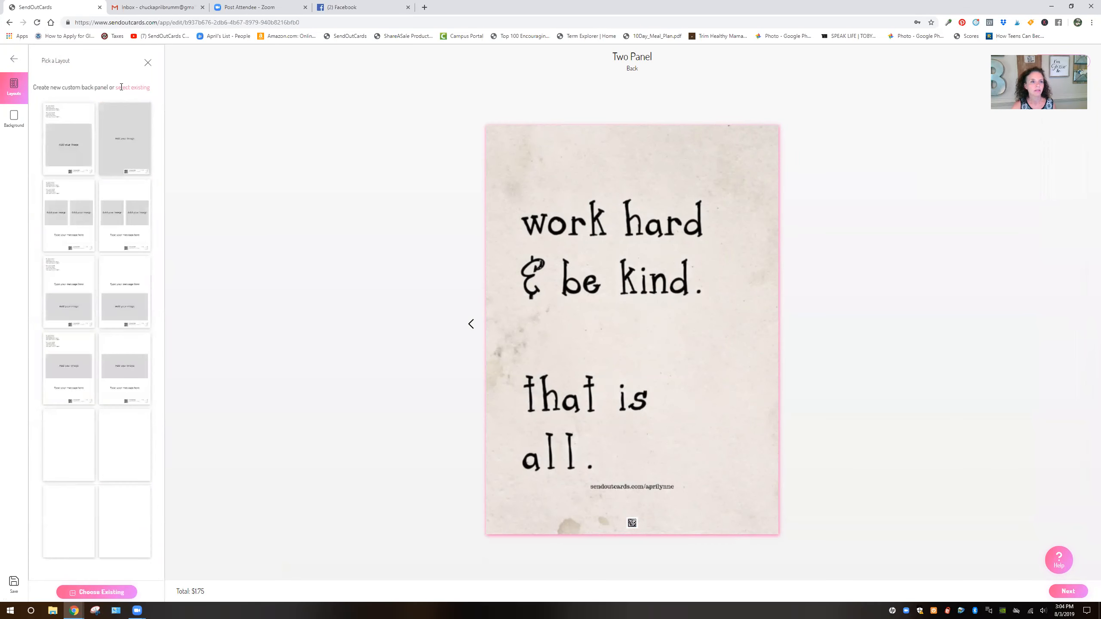
left_click(119, 135)
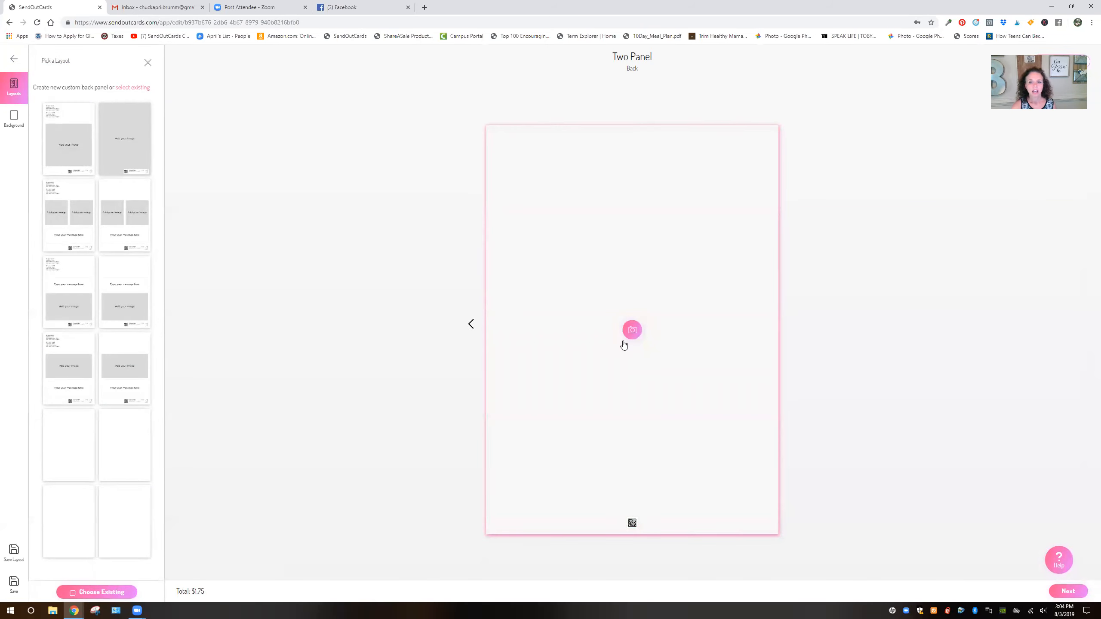
- Fill the back panel with the "Where flowers bloom so does hope" image, save the layout, and display the existing back panels
left_click(632, 331)
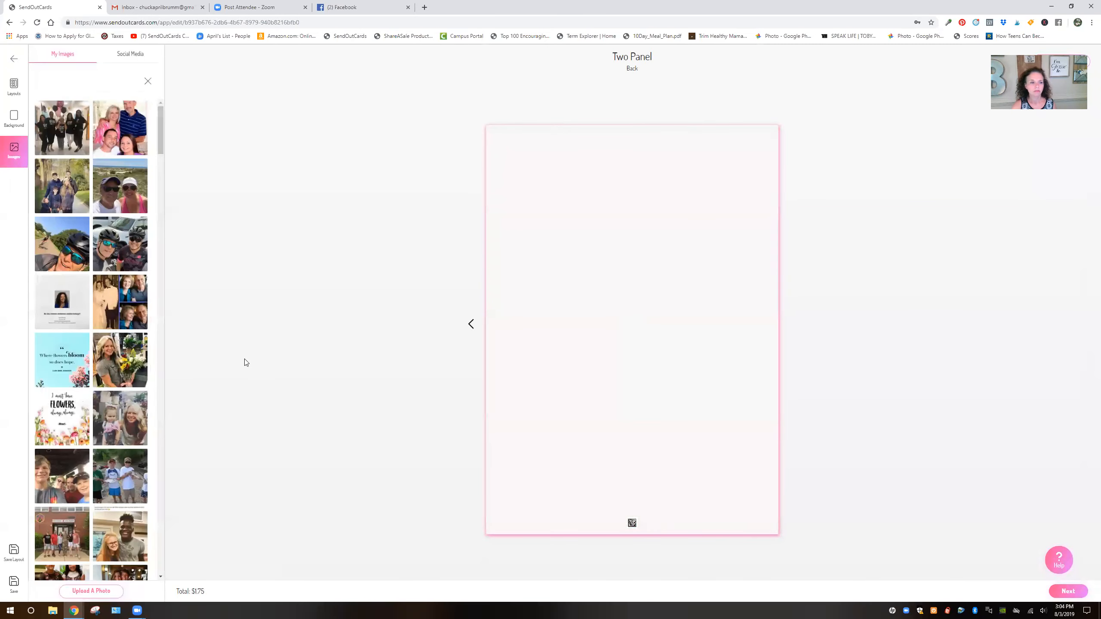
left_click(60, 363)
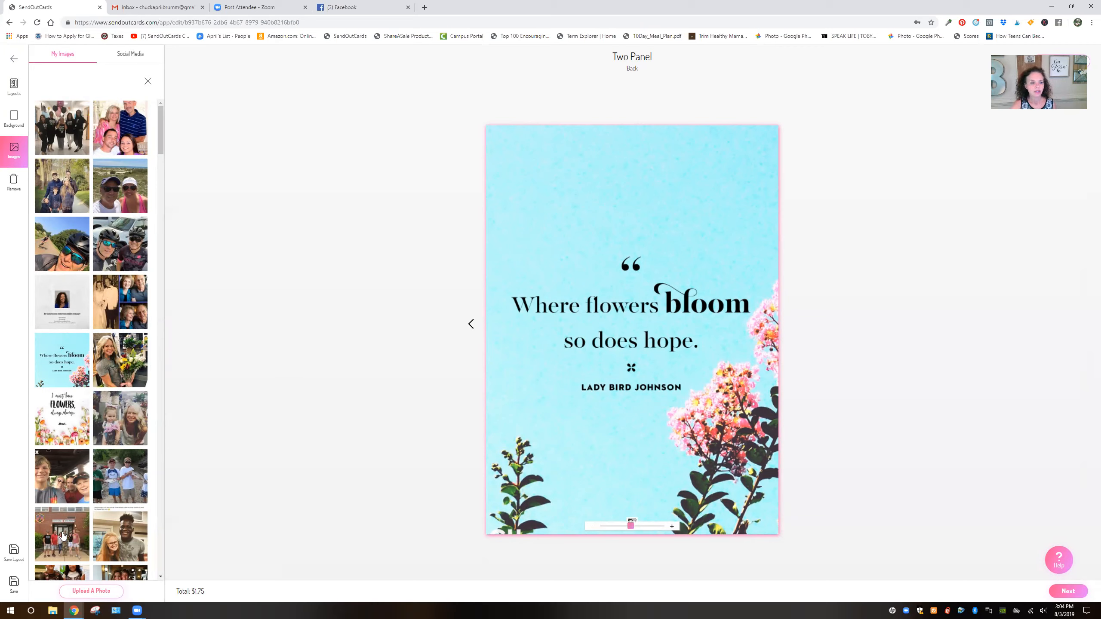
left_click(13, 552)
left_click(14, 86)
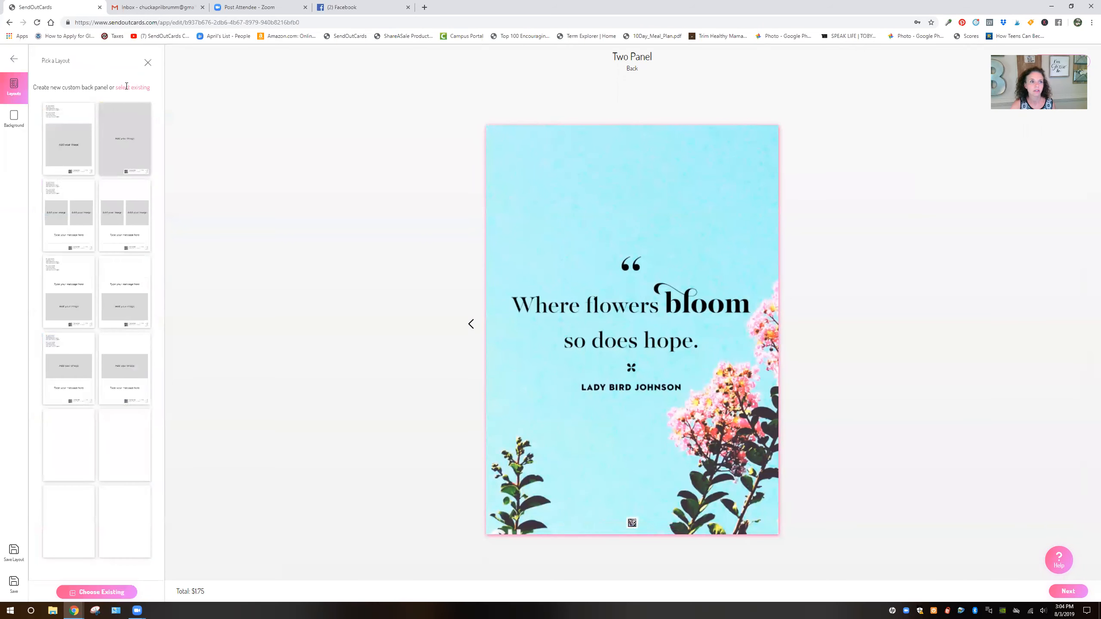
left_click(126, 87)
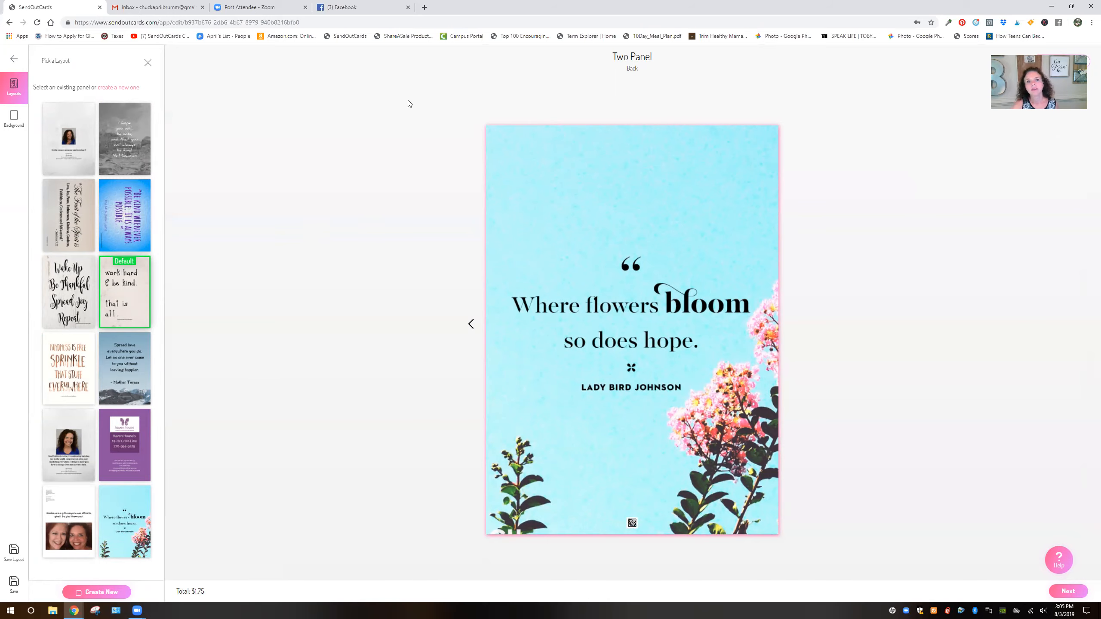
- Open the Canva website in a new browser tab
left_click(424, 7)
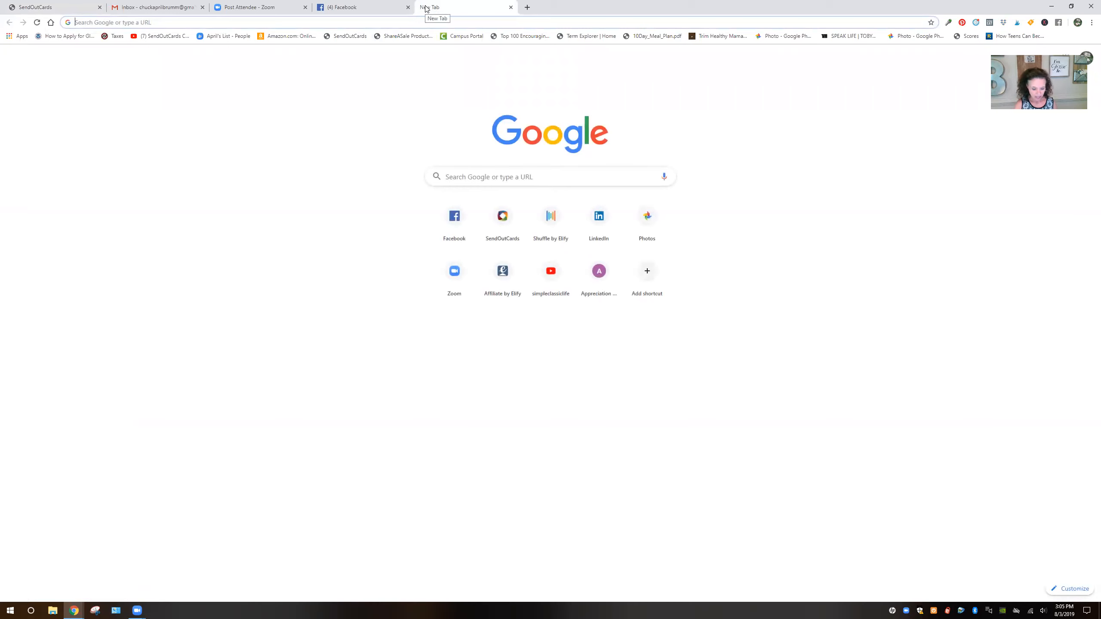
type("can")
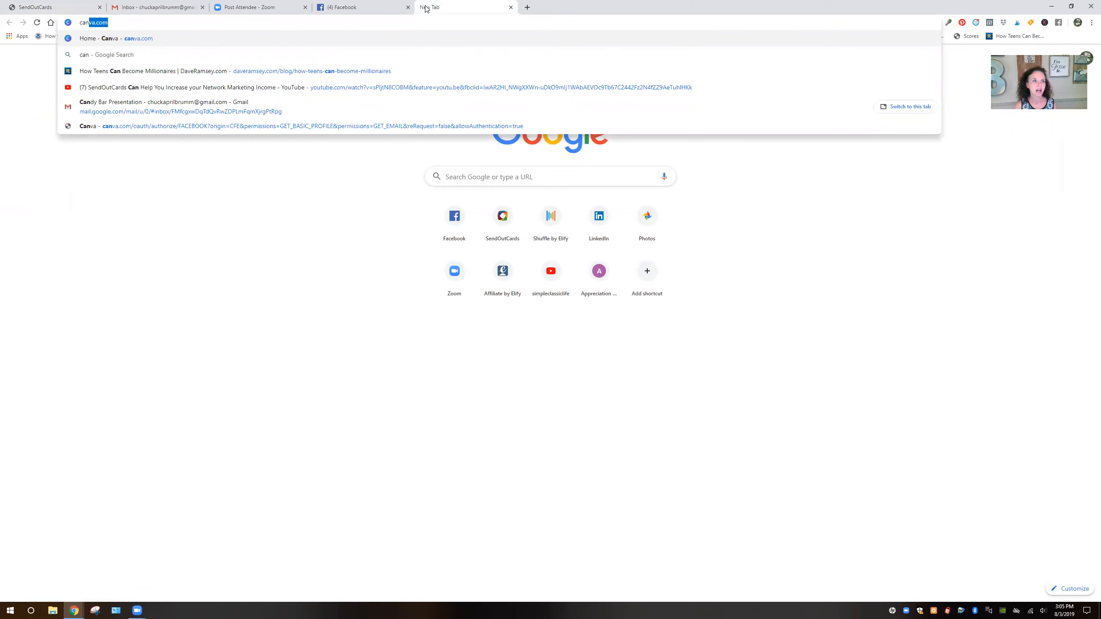
key("Return")
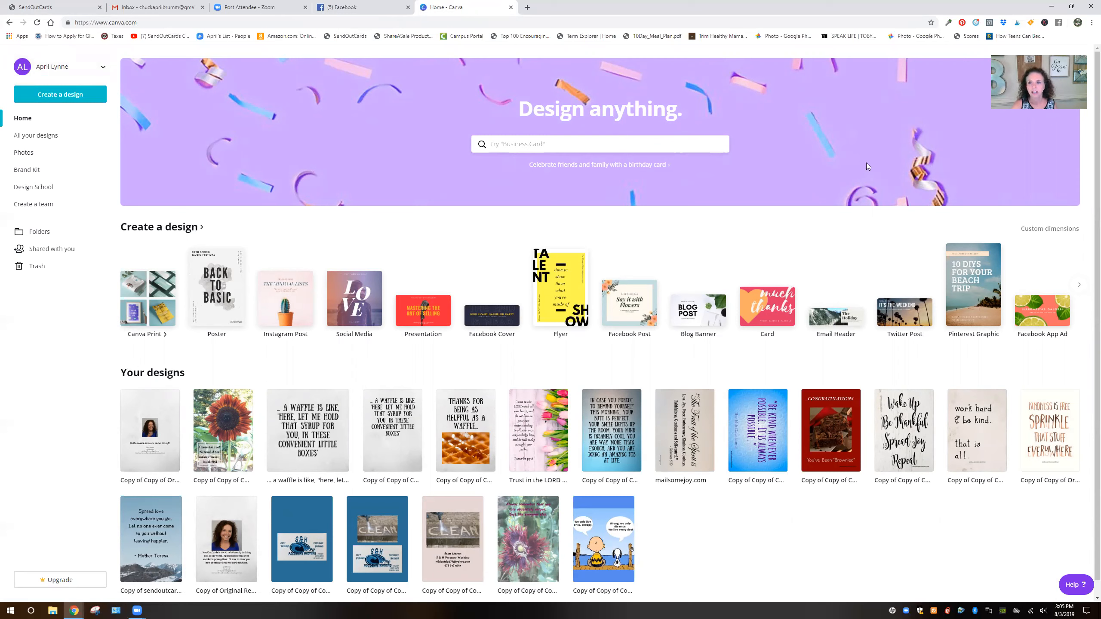
- Create a new design with custom dimensions of 5 in wide by 7 in high
left_click(1048, 233)
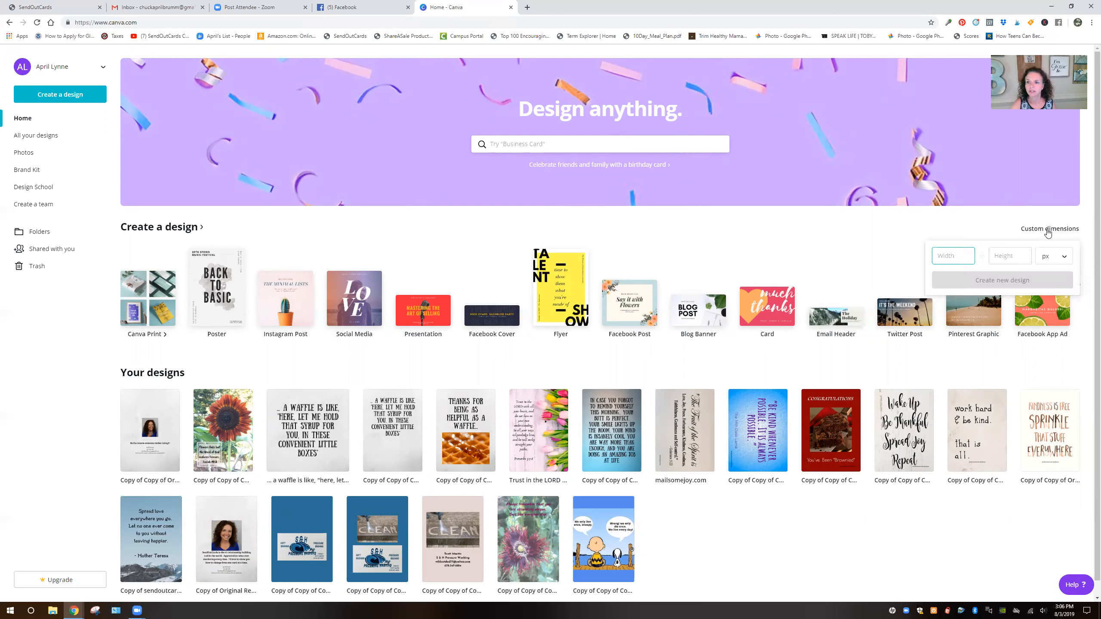
left_click(1050, 256)
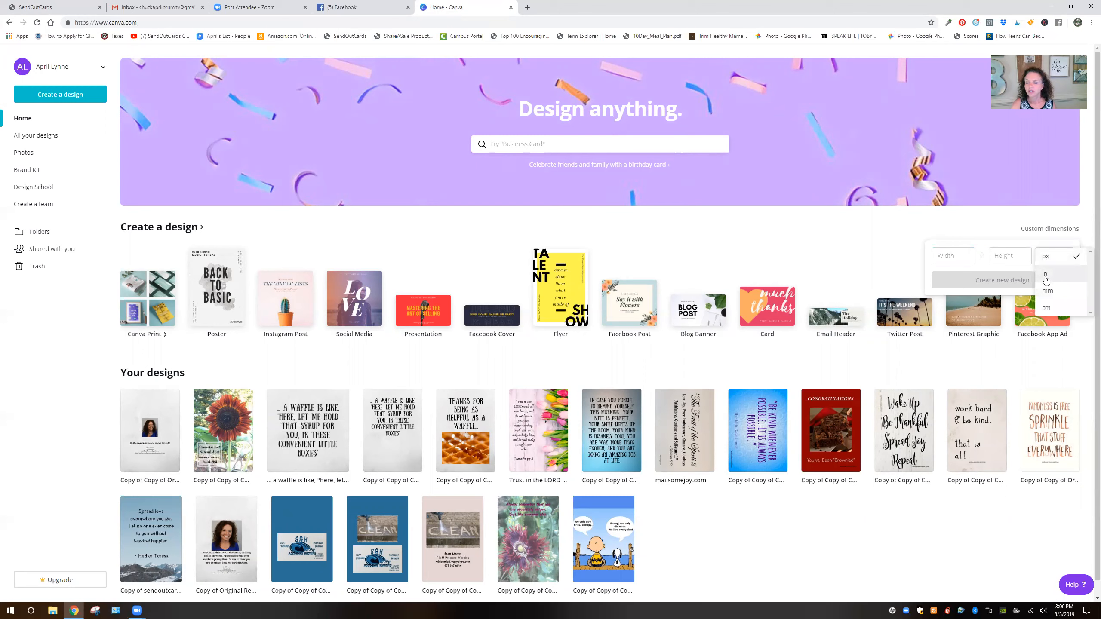
left_click(1045, 276)
left_click(953, 254)
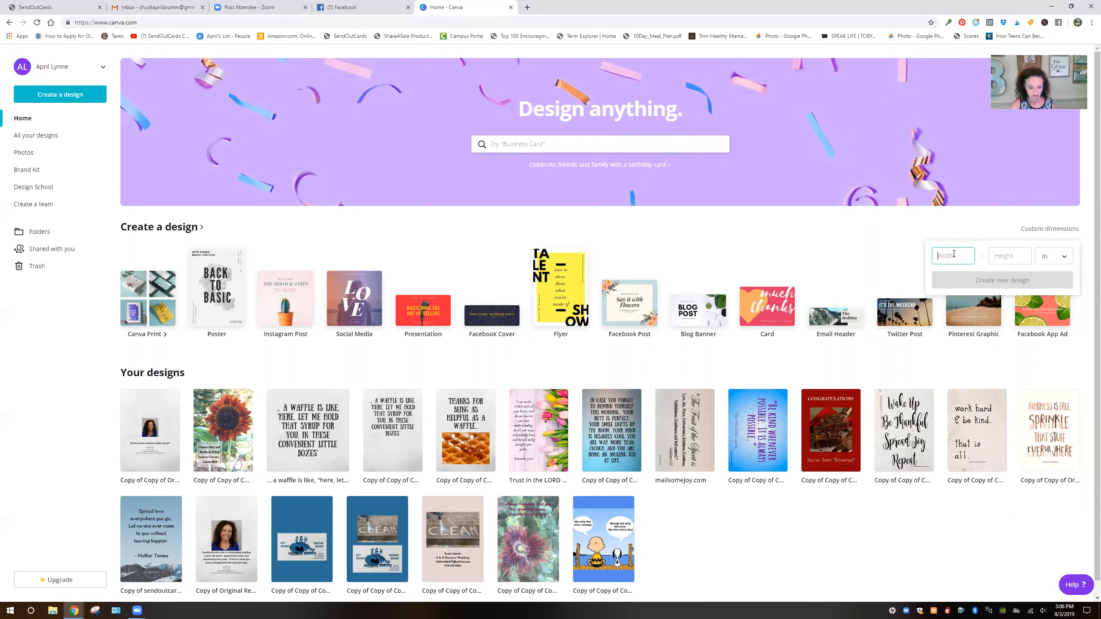
type("5")
left_click(1002, 255)
type("7")
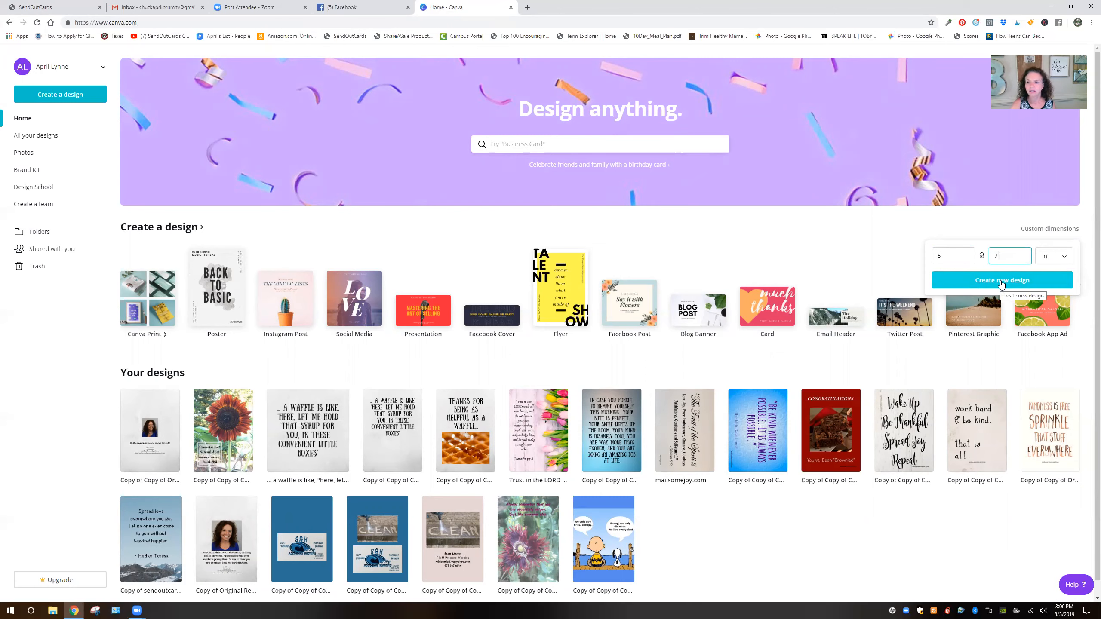
left_click(1001, 282)
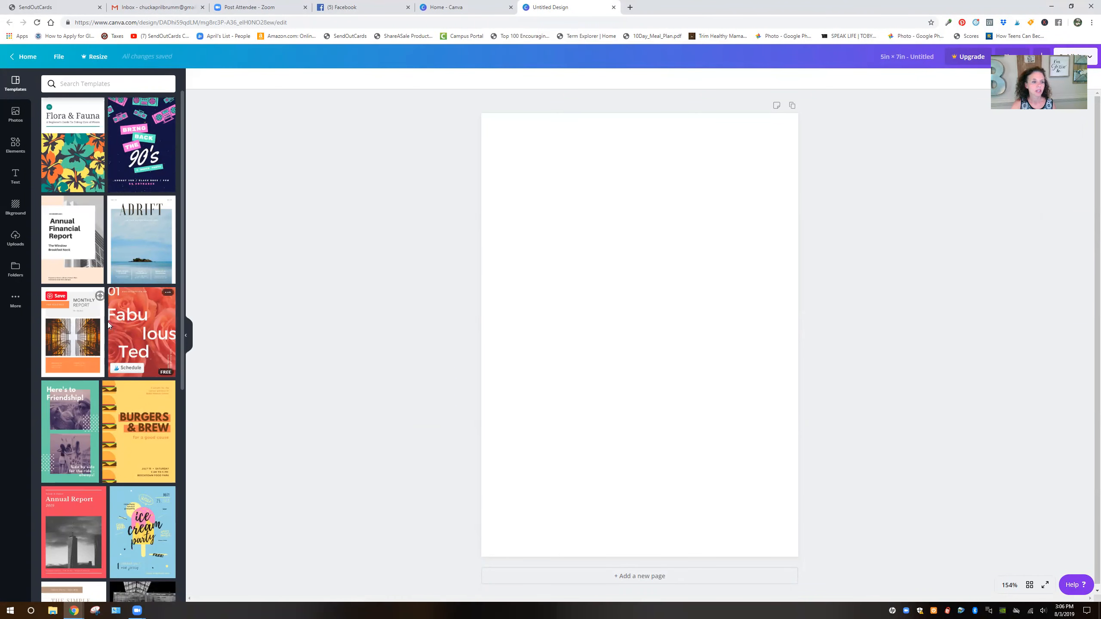
- Add the uploaded tulips-on-wood photo to the blank page and enlarge it to cover the whole page
left_click(15, 241)
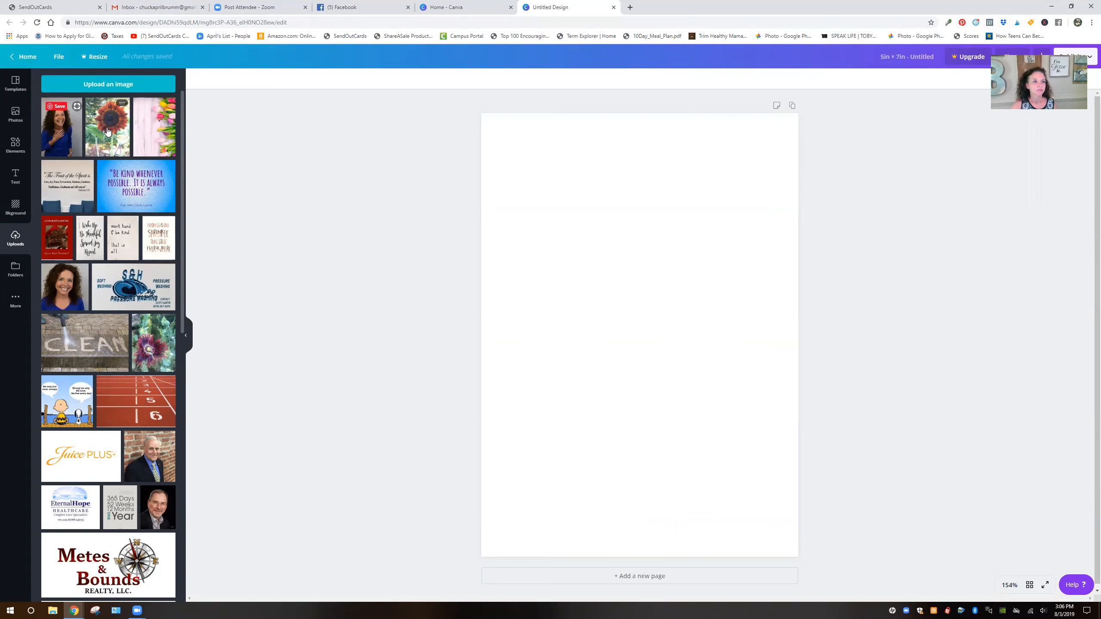
left_click(152, 133)
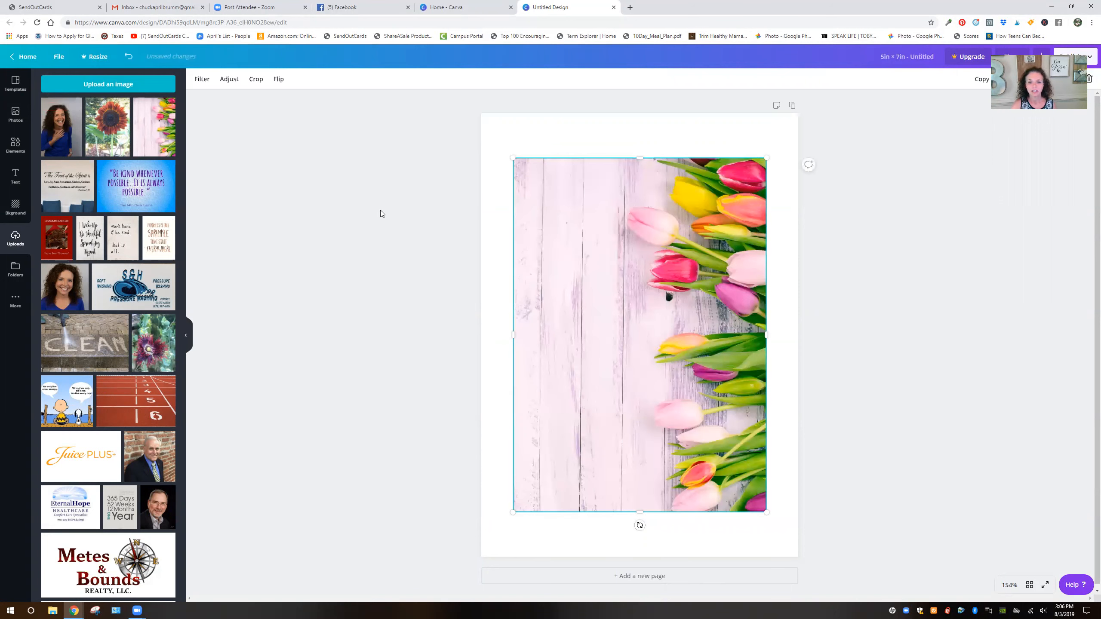
left_click_drag(512, 512, 479, 560)
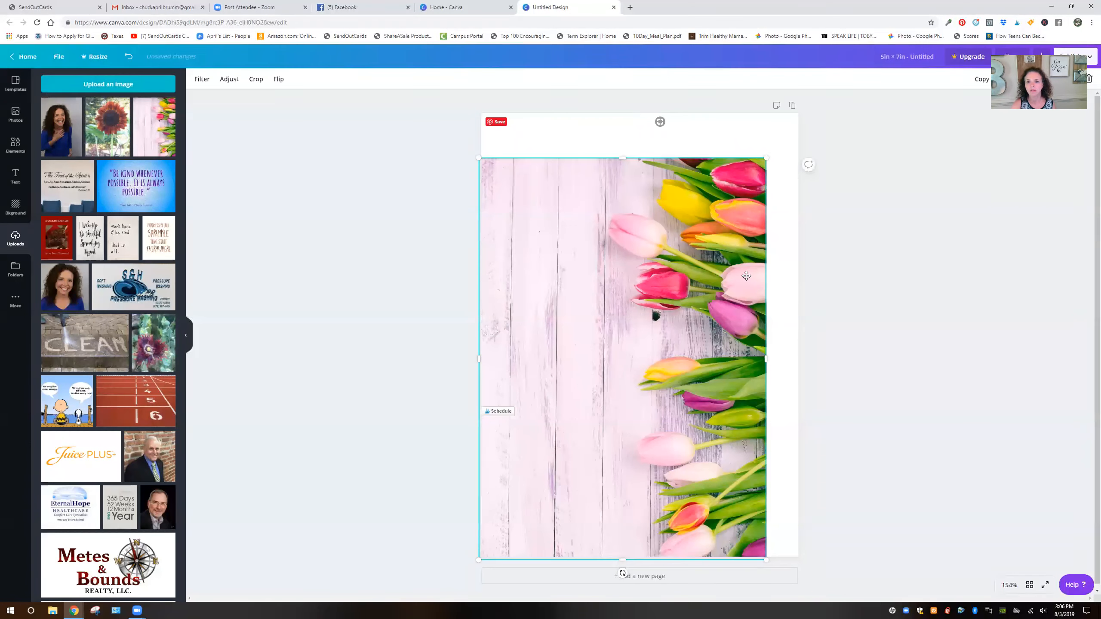
left_click_drag(768, 157, 806, 114)
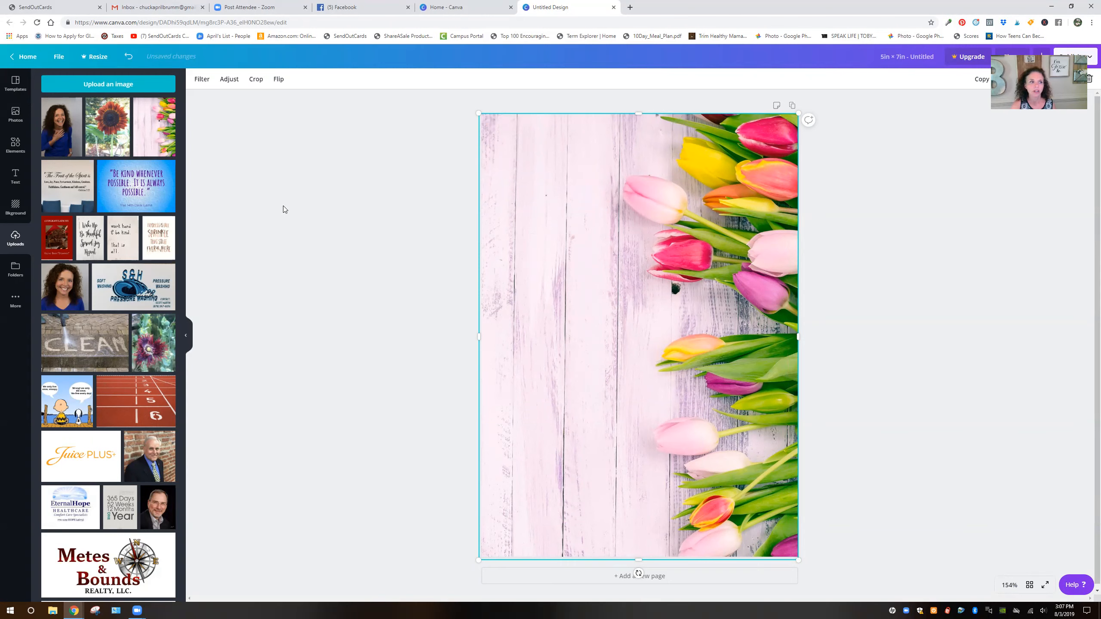
- Add a subheading text box over the tulip photo and select its placeholder text
left_click(15, 178)
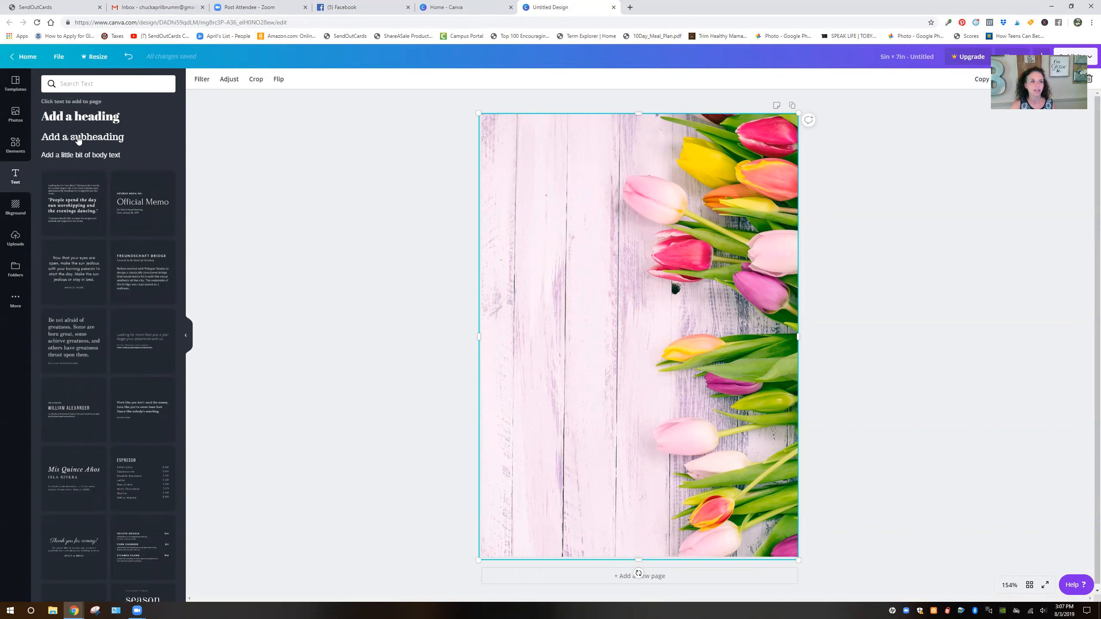
left_click(79, 139)
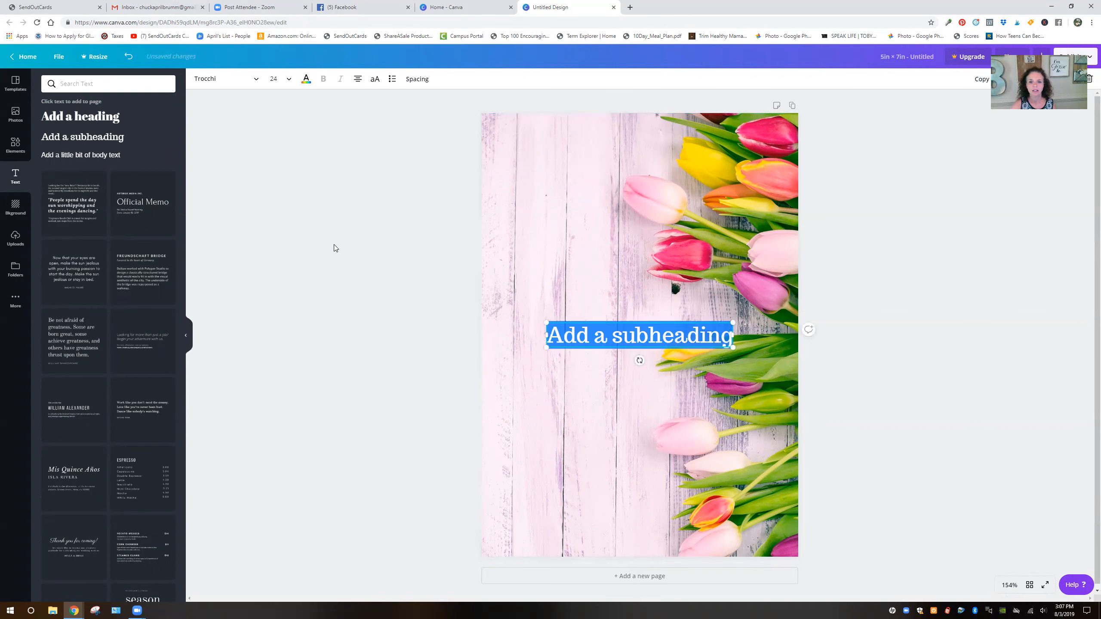
left_click(610, 335)
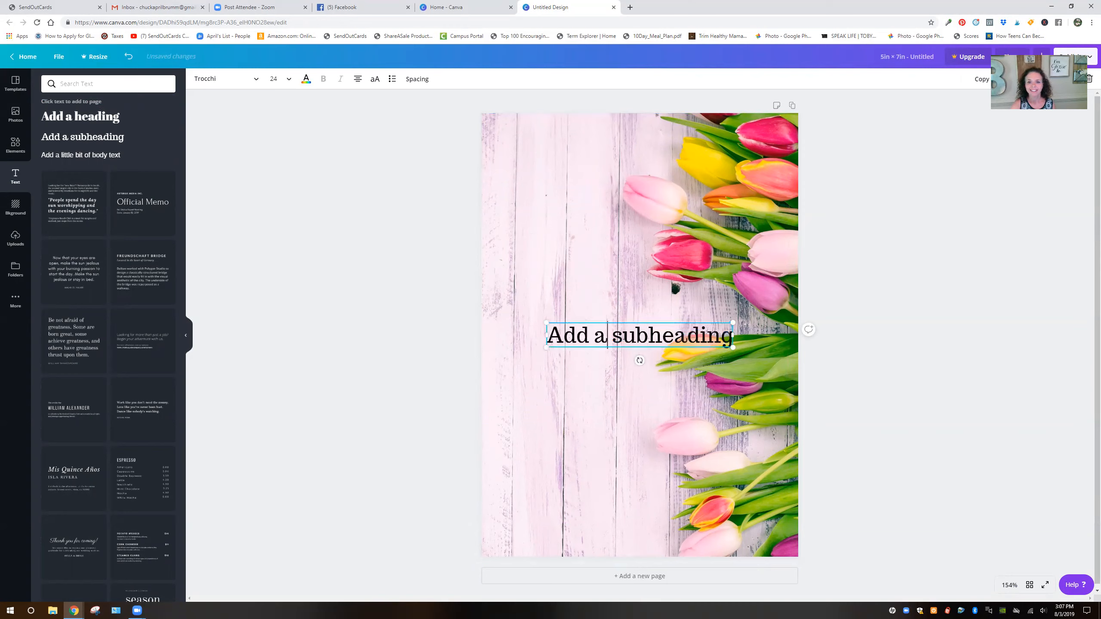
triple_click(624, 337)
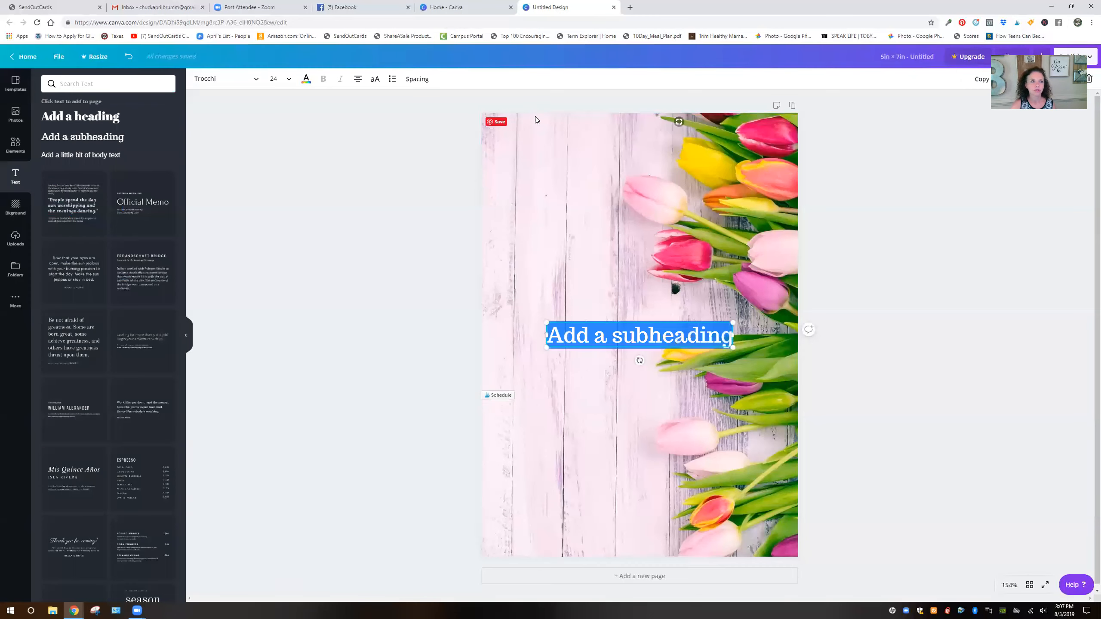
- Search Google Images for "verses" in a new tab to look for a quote
left_click(629, 8)
type("verses")
key("Return")
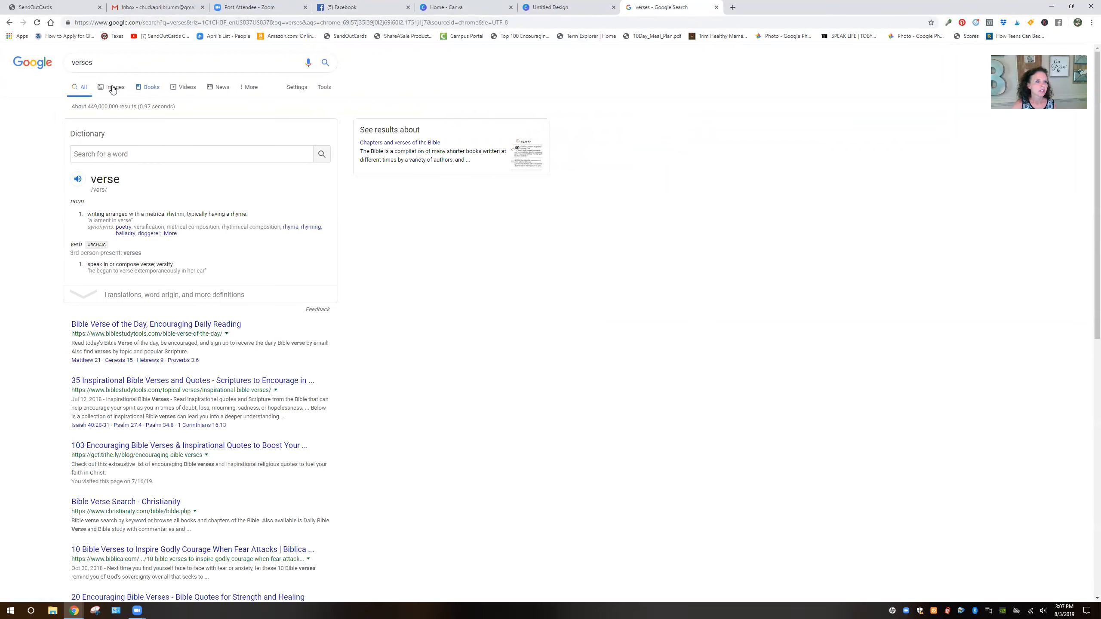
left_click(113, 88)
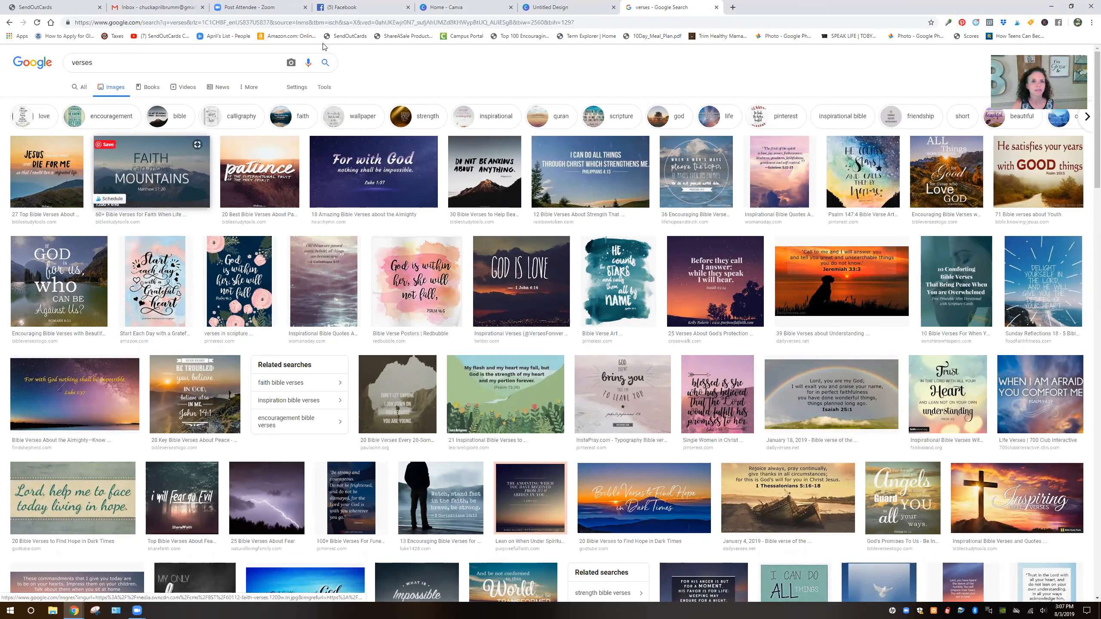
- Back in Canva, replace the placeholder with "Faith can move mountains." and "Matt. 17:20" on a new line, and fit the box onto the bare wood
left_click(527, 9)
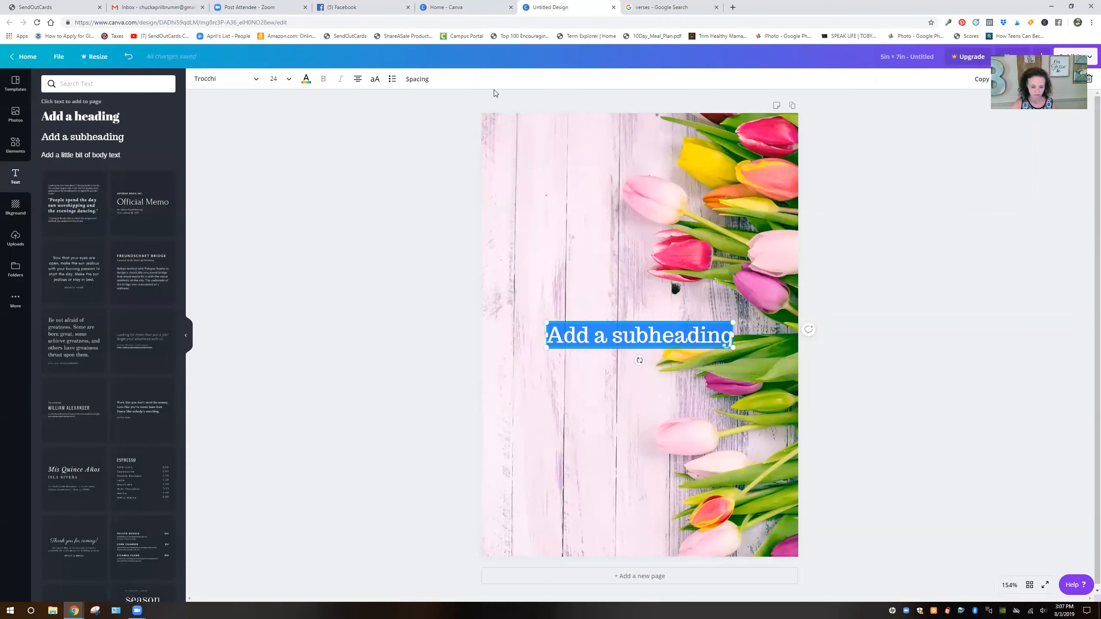
type("Faith can m")
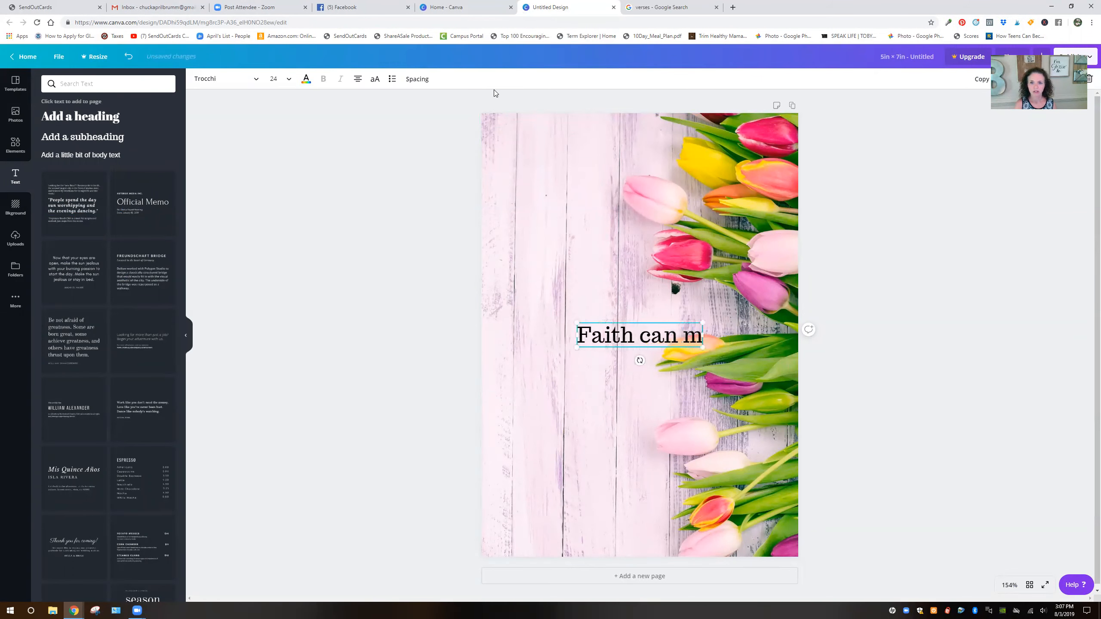
type("ove mountains")
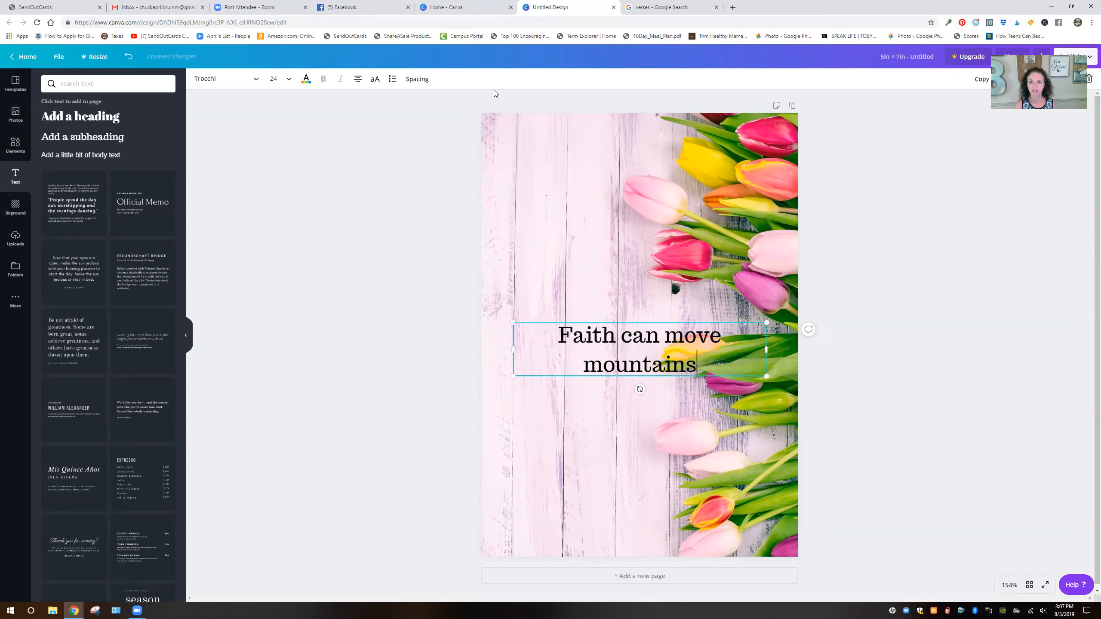
type(".")
key("Return")
type("Matt")
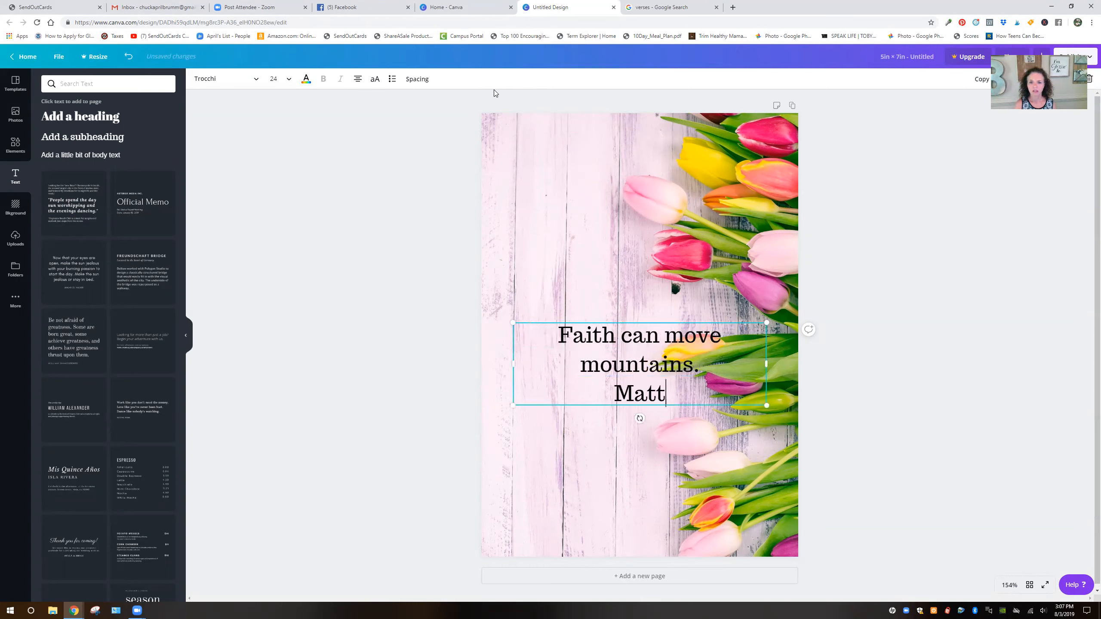
type(". 17")
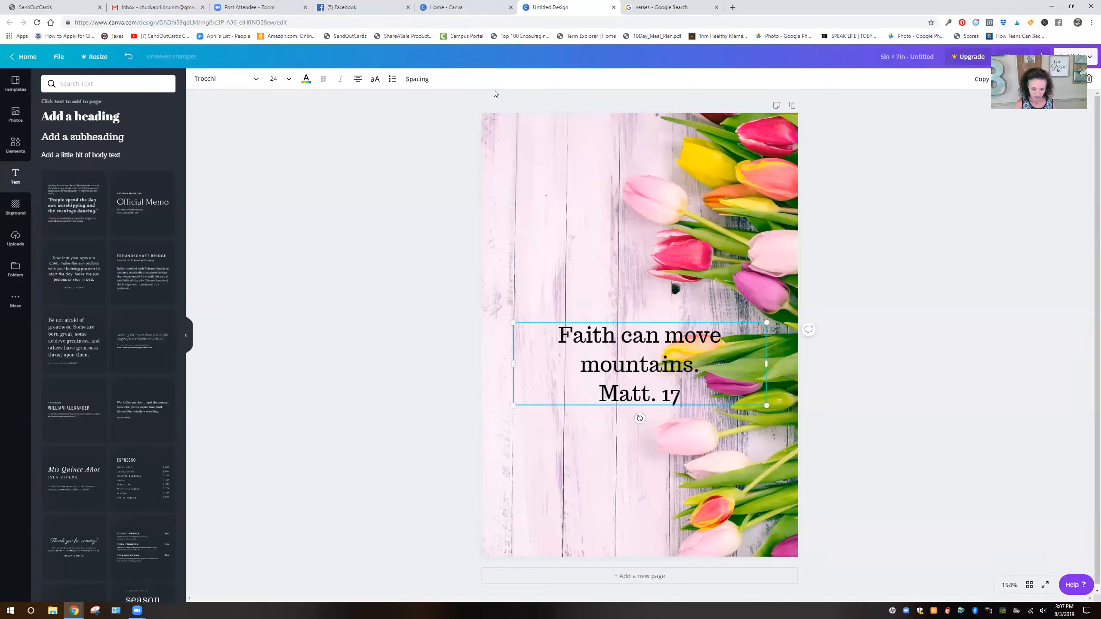
type(":20")
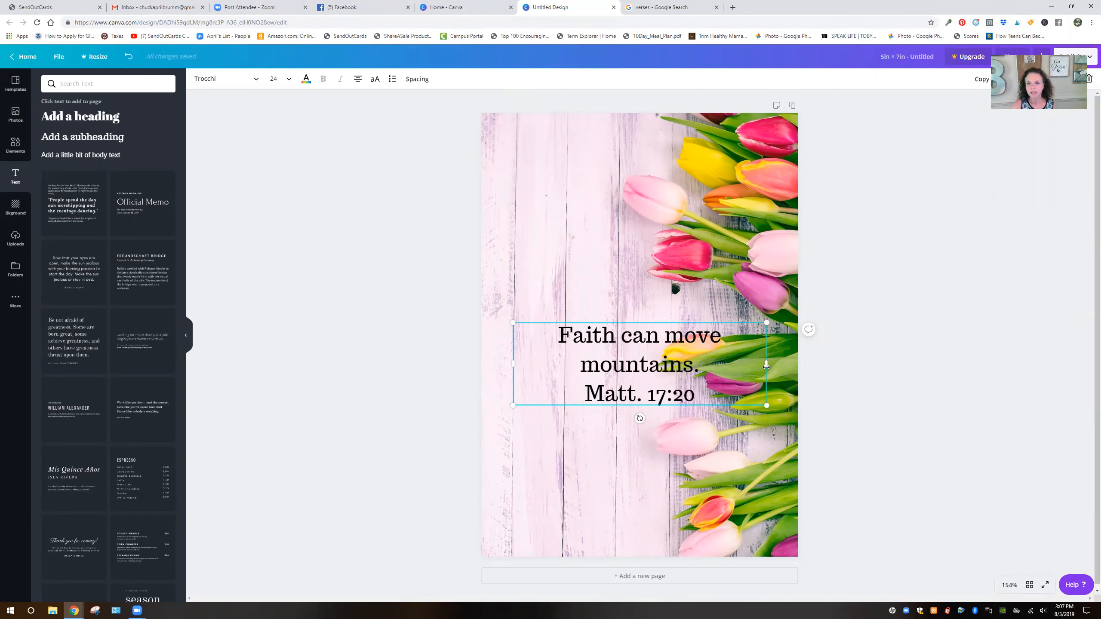
left_click_drag(767, 364, 638, 377)
left_click_drag(573, 319, 566, 254)
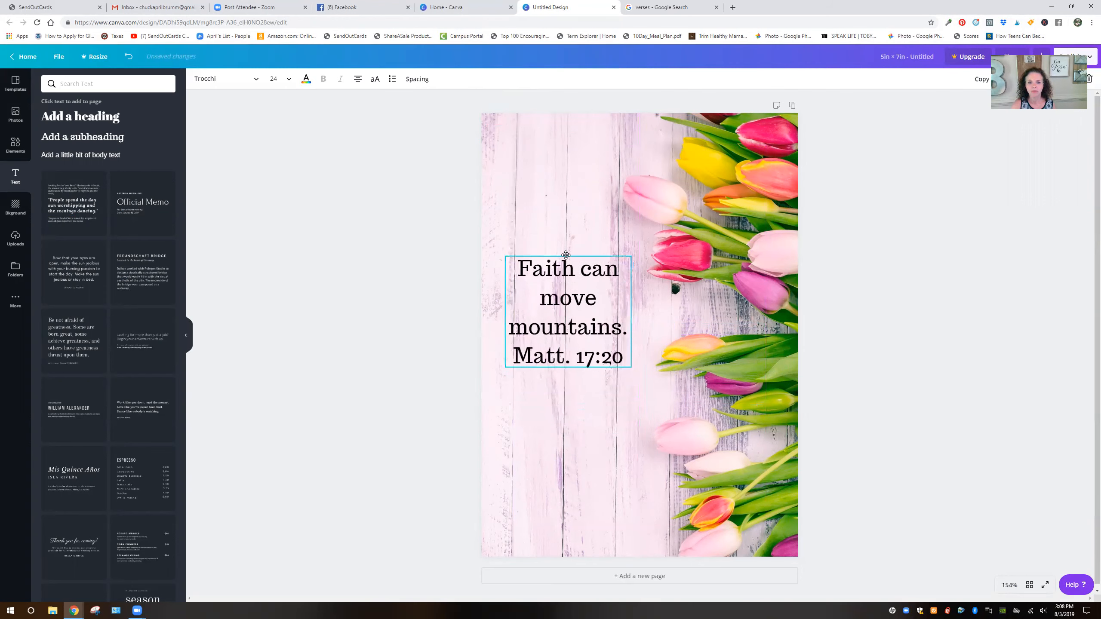
- Try font sizes 48 and 42 on the whole verse text and move the text box up near the page's upper edge
triple_click(566, 300)
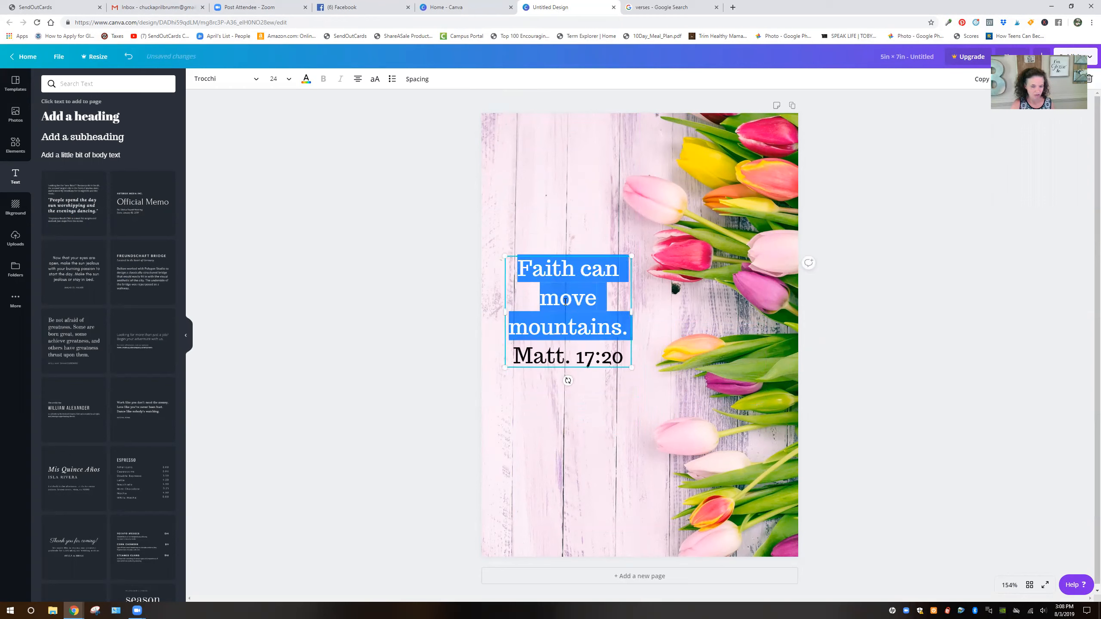
key("ctrl+a")
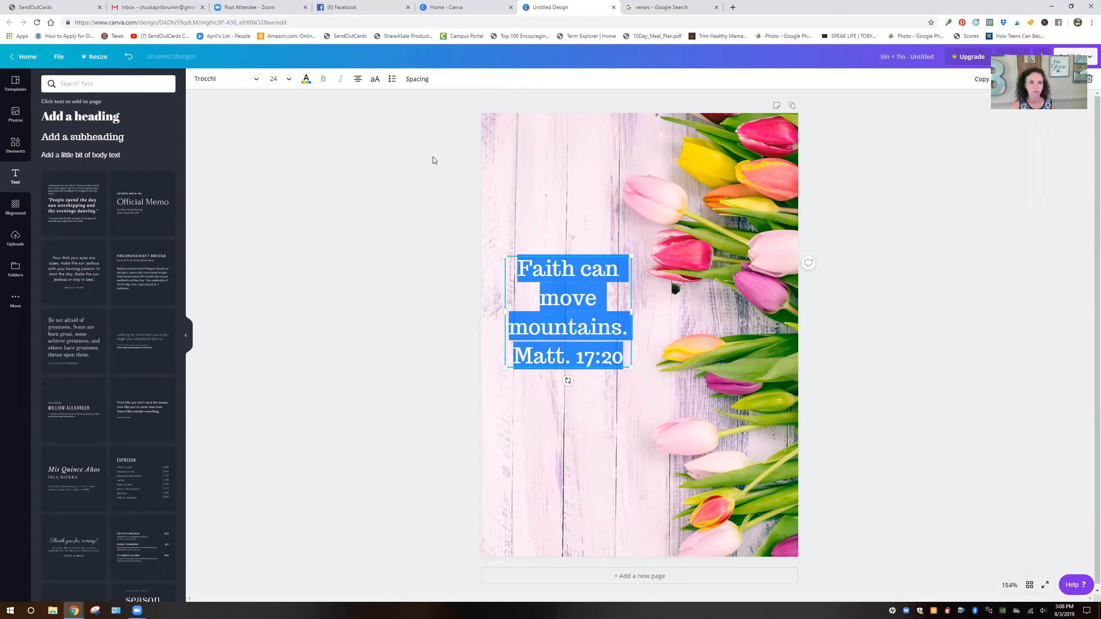
left_click(286, 79)
left_click(278, 325)
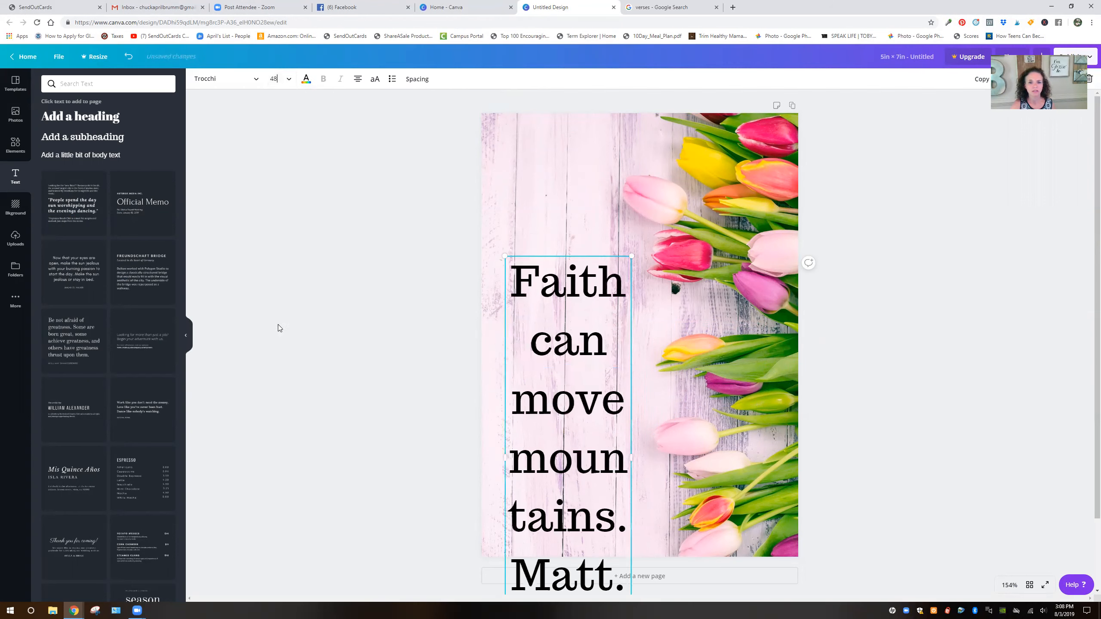
left_click(288, 79)
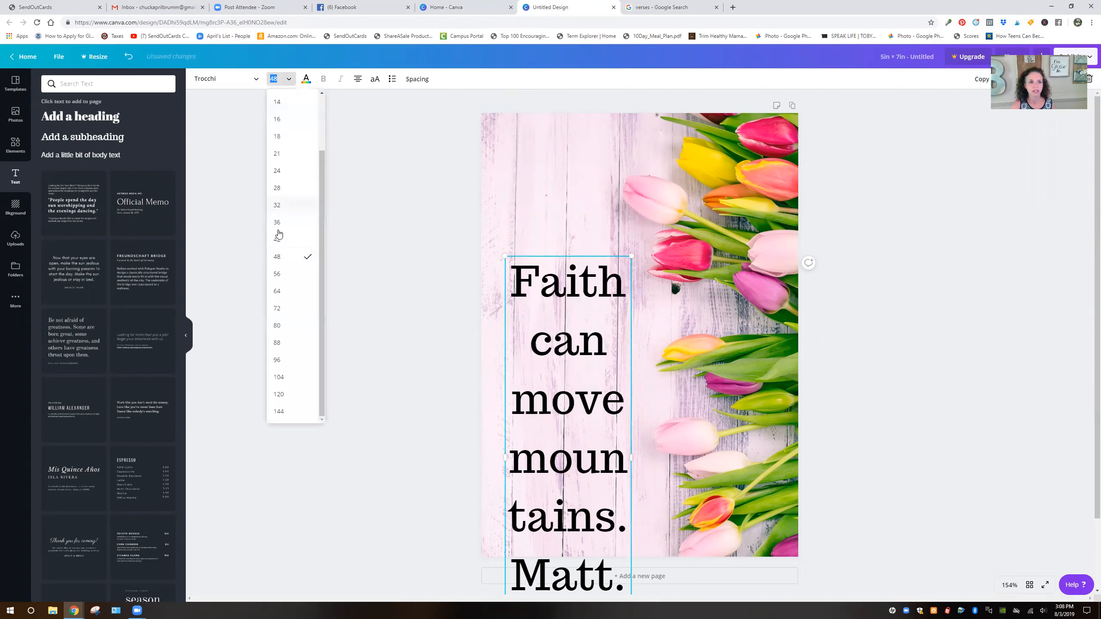
left_click(280, 238)
left_click_drag(574, 254, 573, 156)
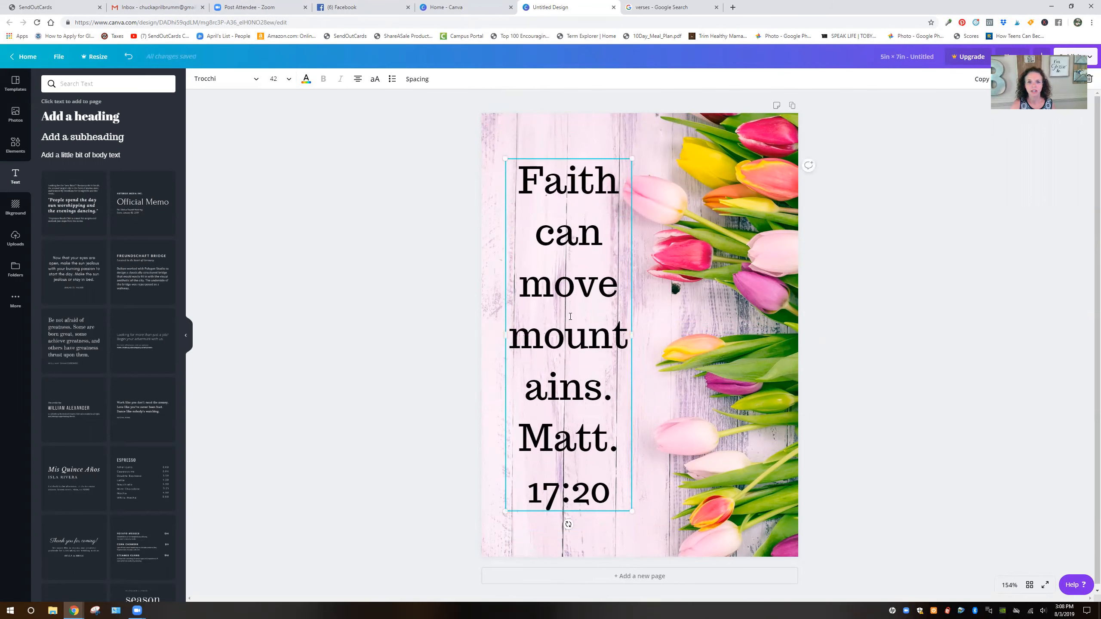
- Reduce only the "Matt. 17:20" line to font size 18
left_click_drag(520, 436, 609, 495)
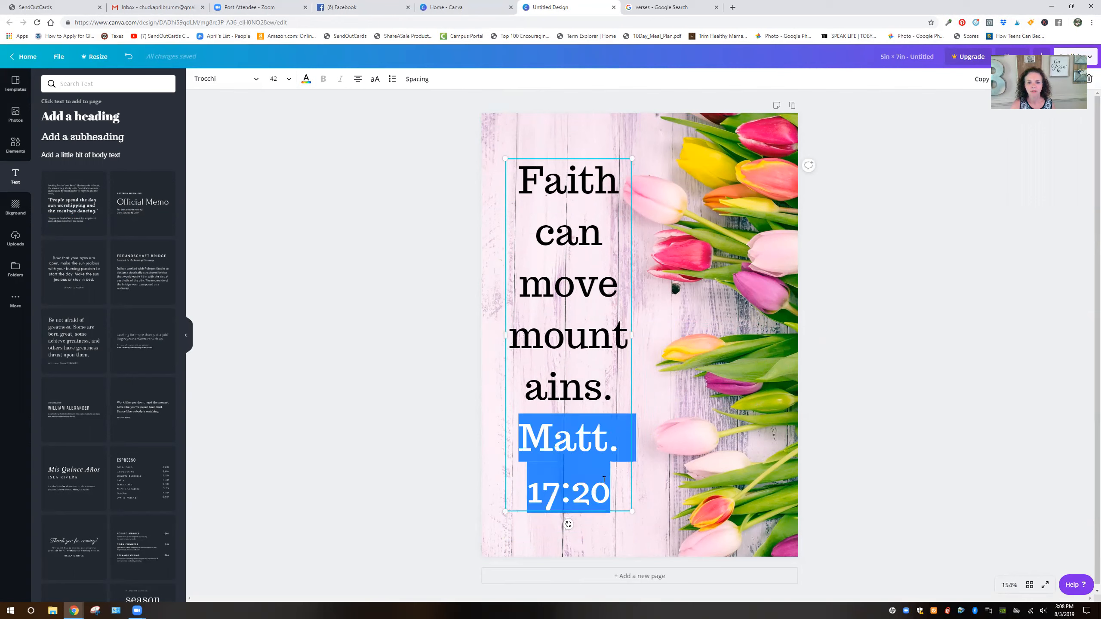
left_click(278, 88)
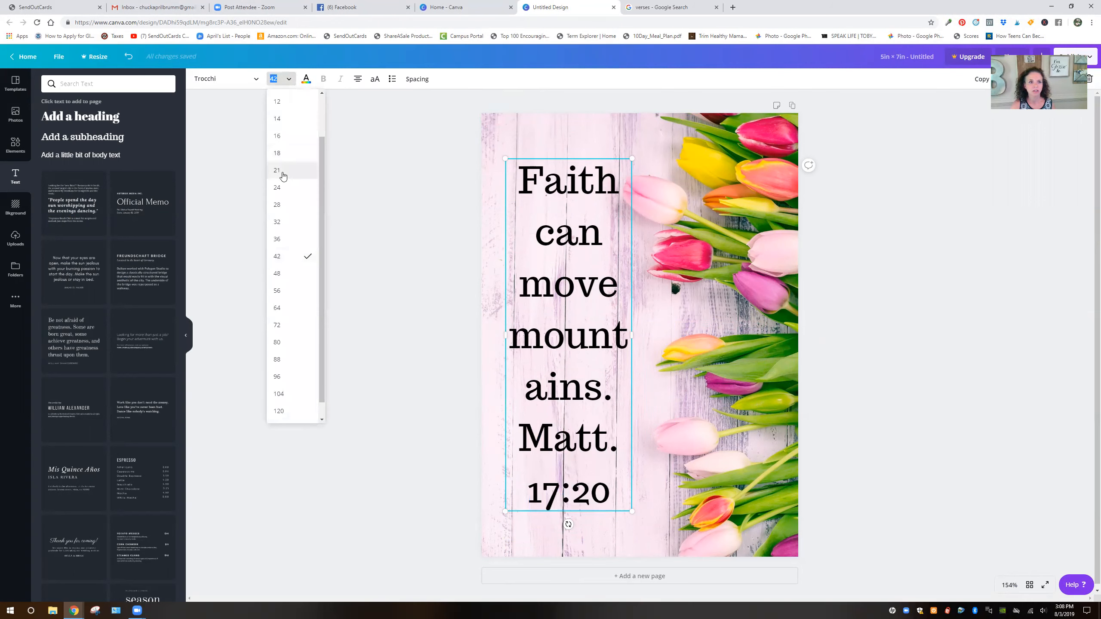
left_click(279, 158)
left_click(559, 385)
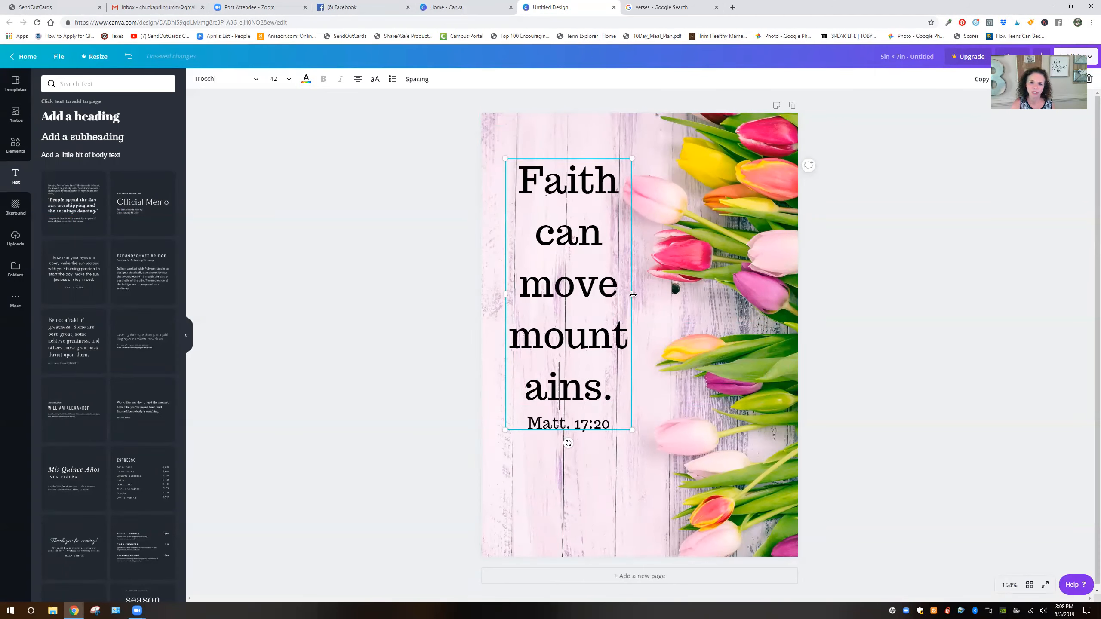
- Widen the text box slightly and set "Faith can move mountains." to font size 28
left_click_drag(632, 294, 643, 293)
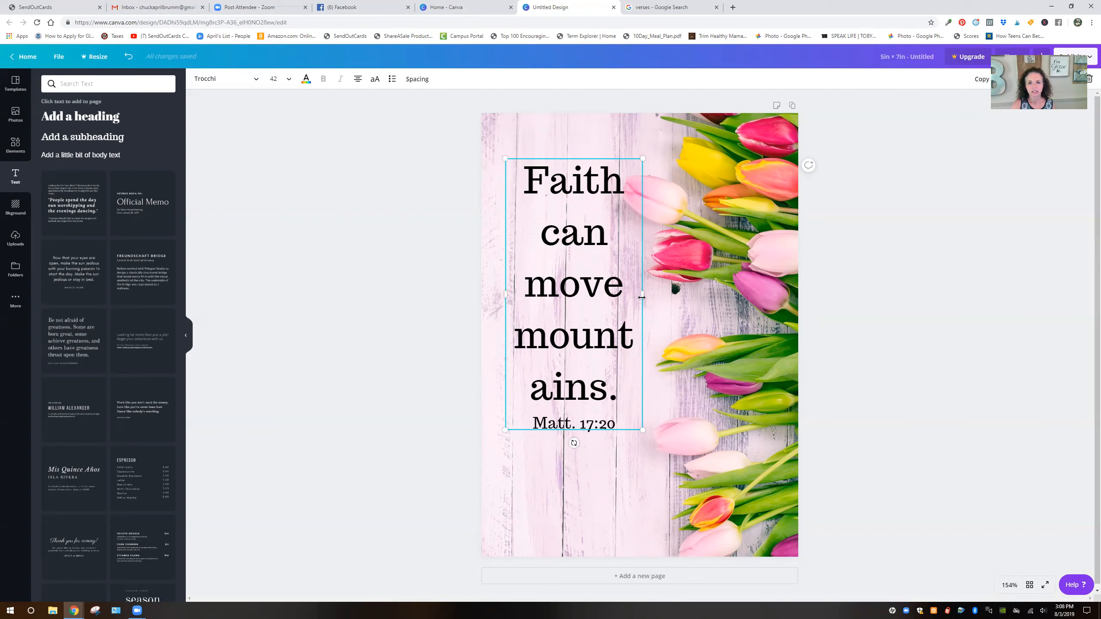
left_click_drag(526, 173, 620, 388)
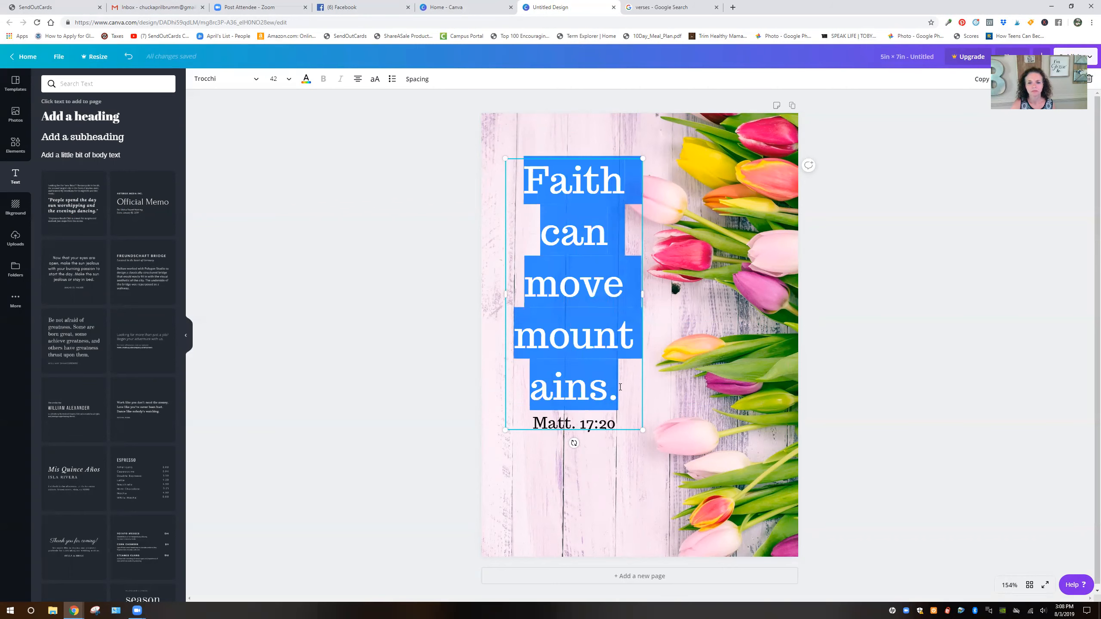
left_click(280, 79)
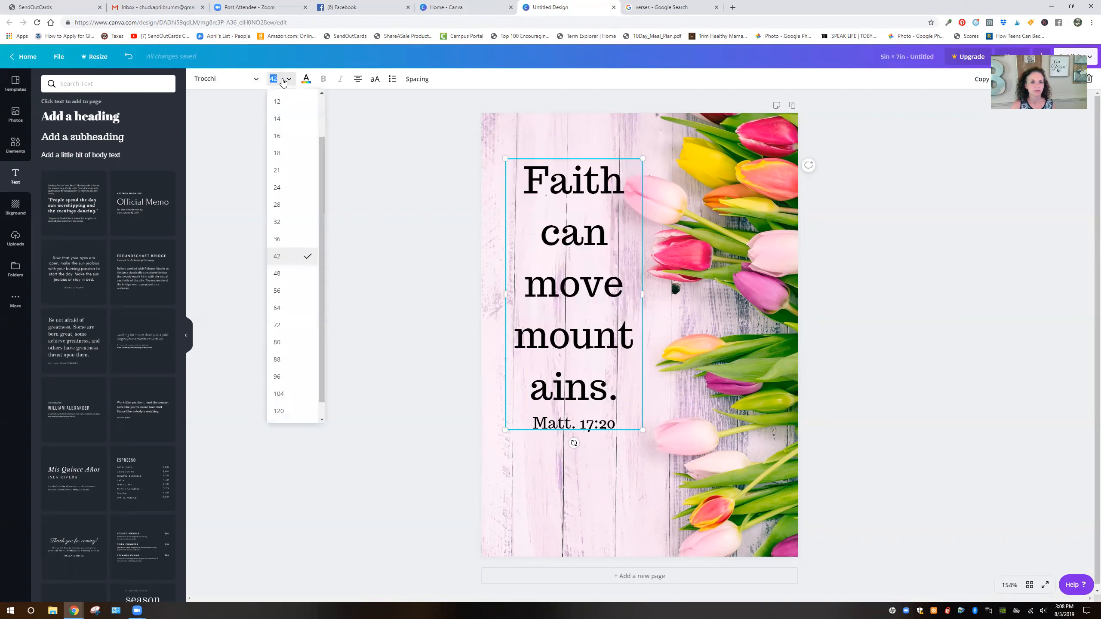
left_click(277, 208)
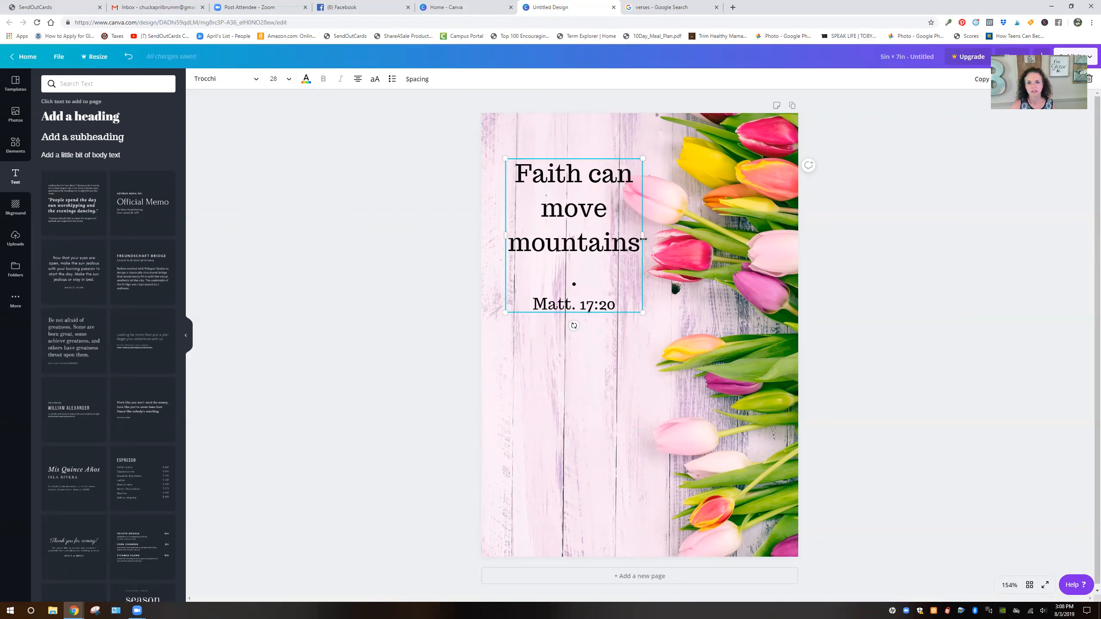
- Widen the text box so "mountains." fits with its period on one line, and move it down to about mid-height beside the tulips
left_click_drag(646, 235, 652, 235)
left_click_drag(577, 180, 570, 288)
left_click(370, 316)
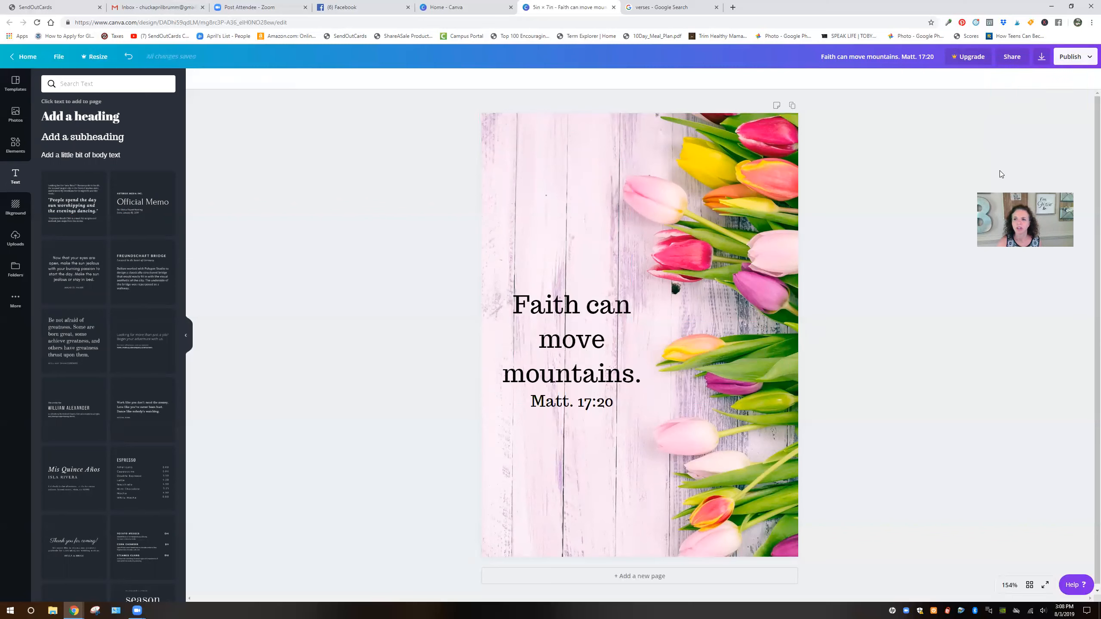
- Download the finished design as a PNG and dismiss the Canva Pro trial offer
left_click(1041, 57)
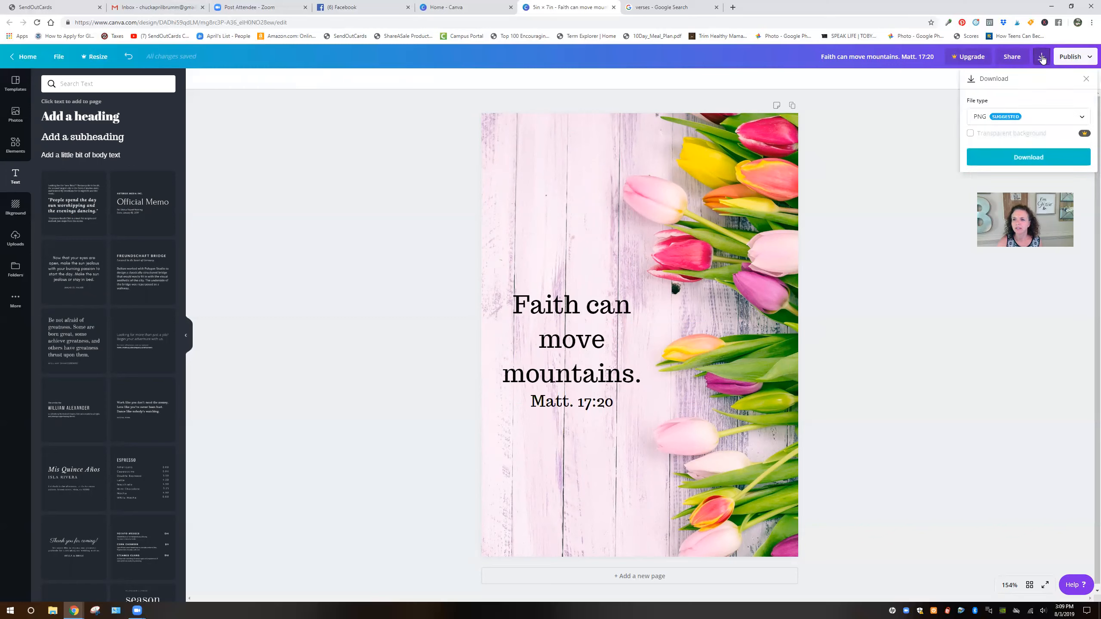
left_click(1022, 160)
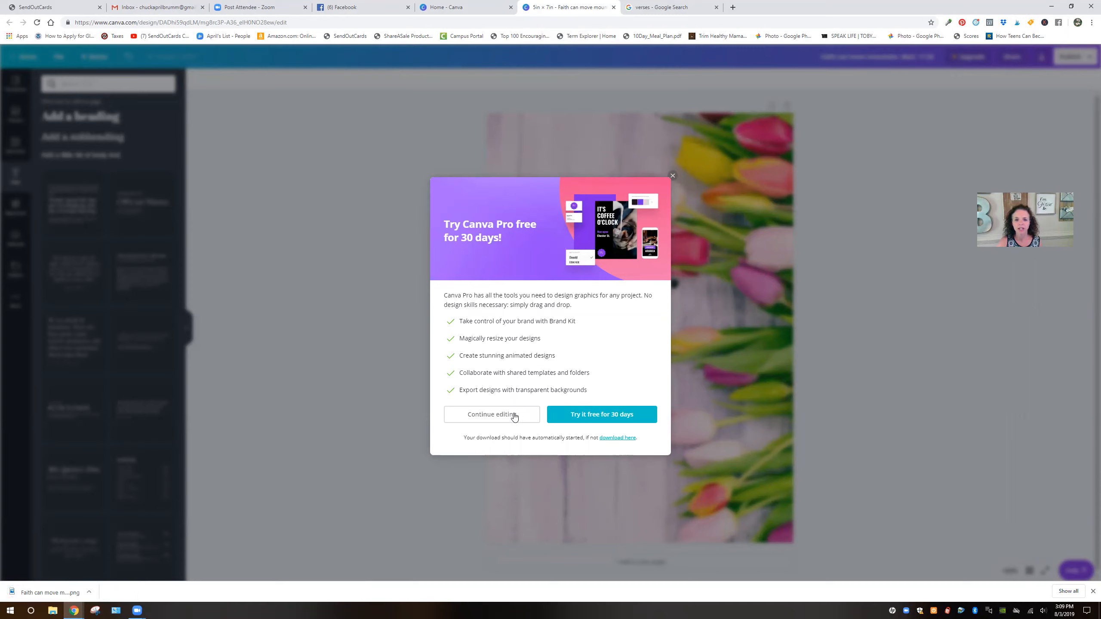
left_click(672, 176)
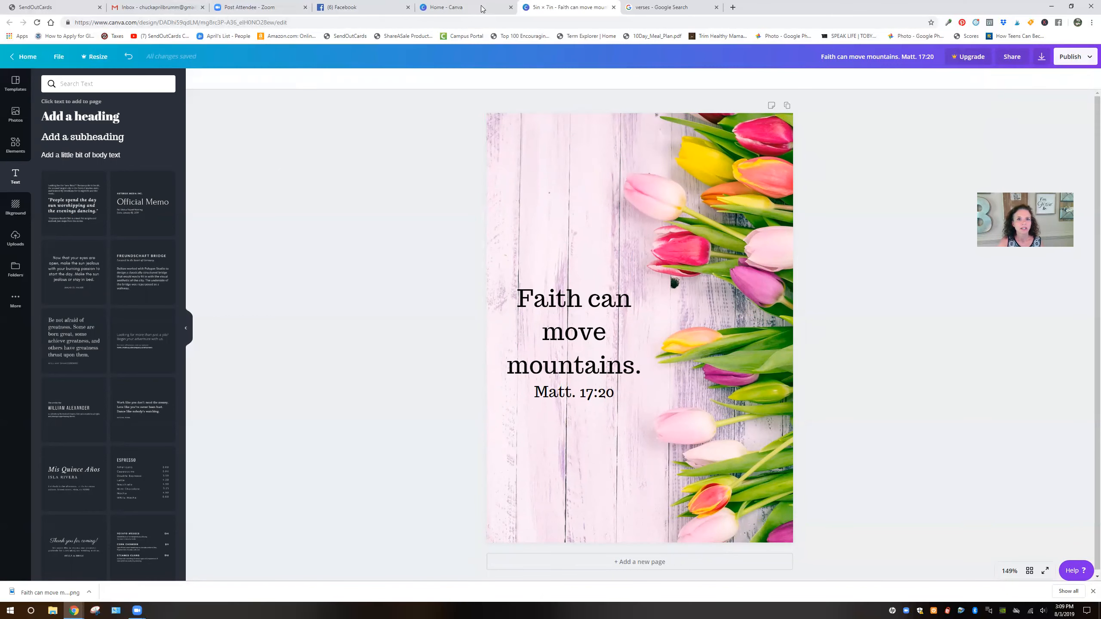
- Switch to SendOutCards and create a new custom back panel with the full-page single-image layout
left_click(33, 7)
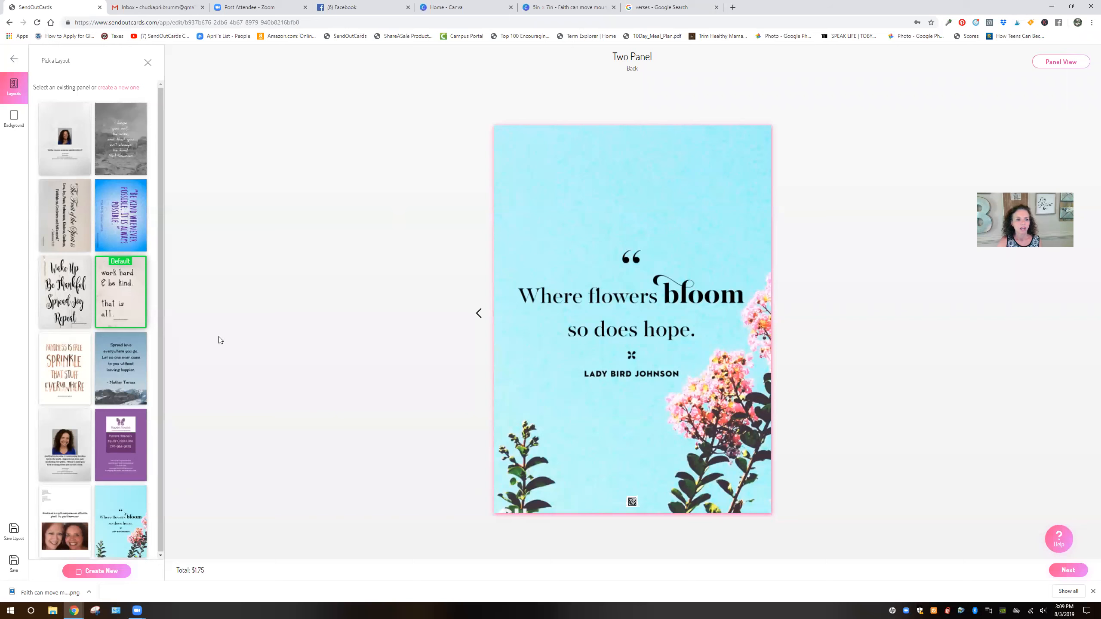
left_click(121, 88)
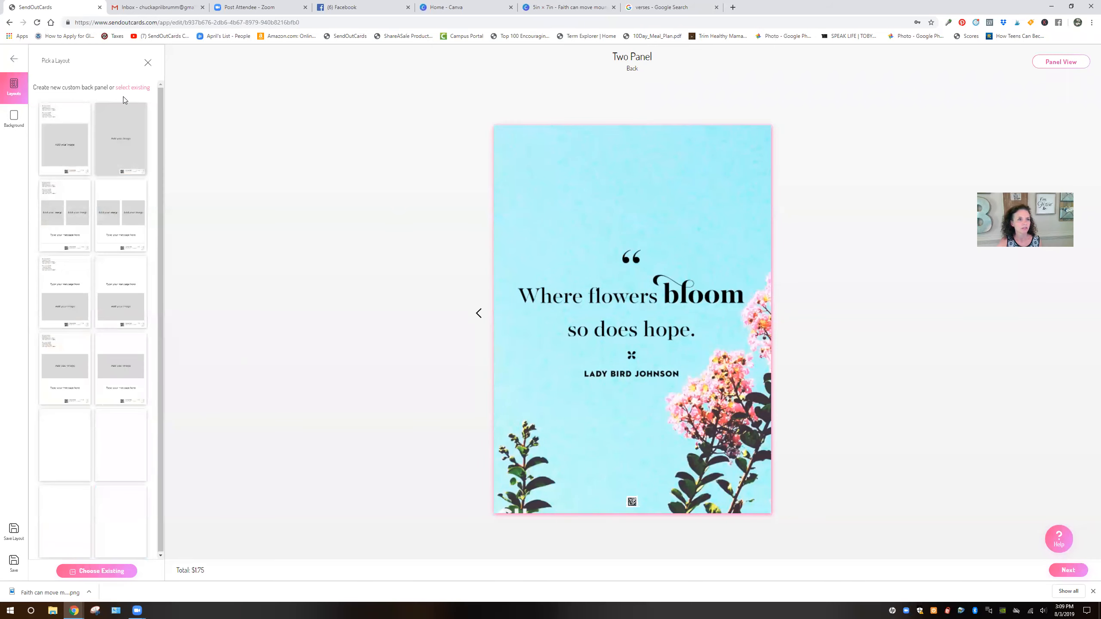
left_click(120, 139)
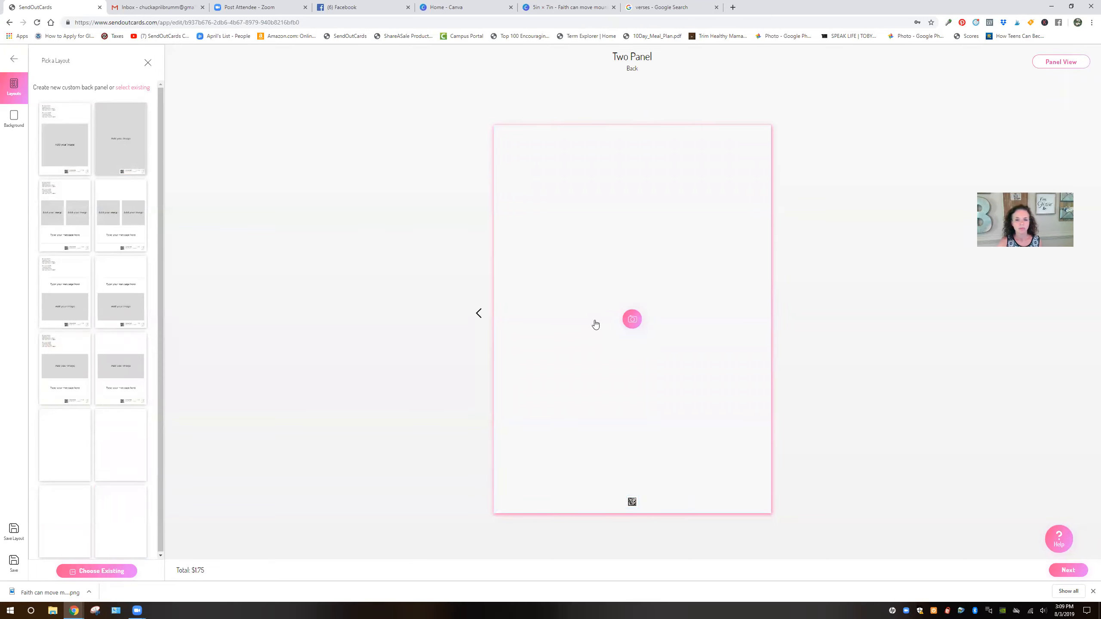
- Upload the downloaded "Faith can move mountains. Matt. 17_20.png" into the back panel's empty image area
left_click(632, 321)
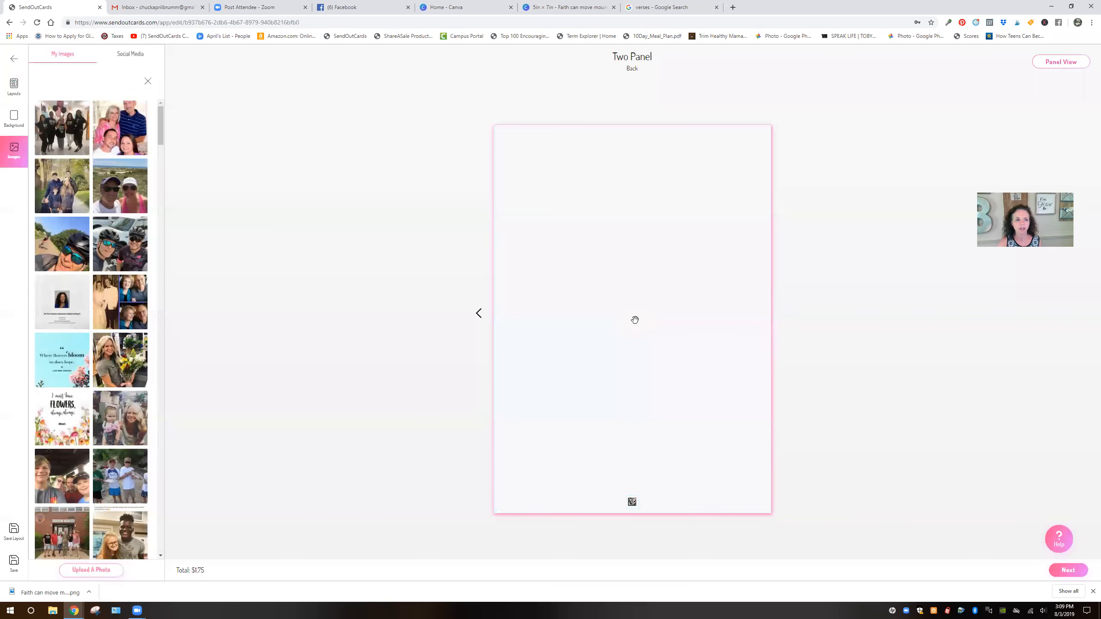
left_click(105, 569)
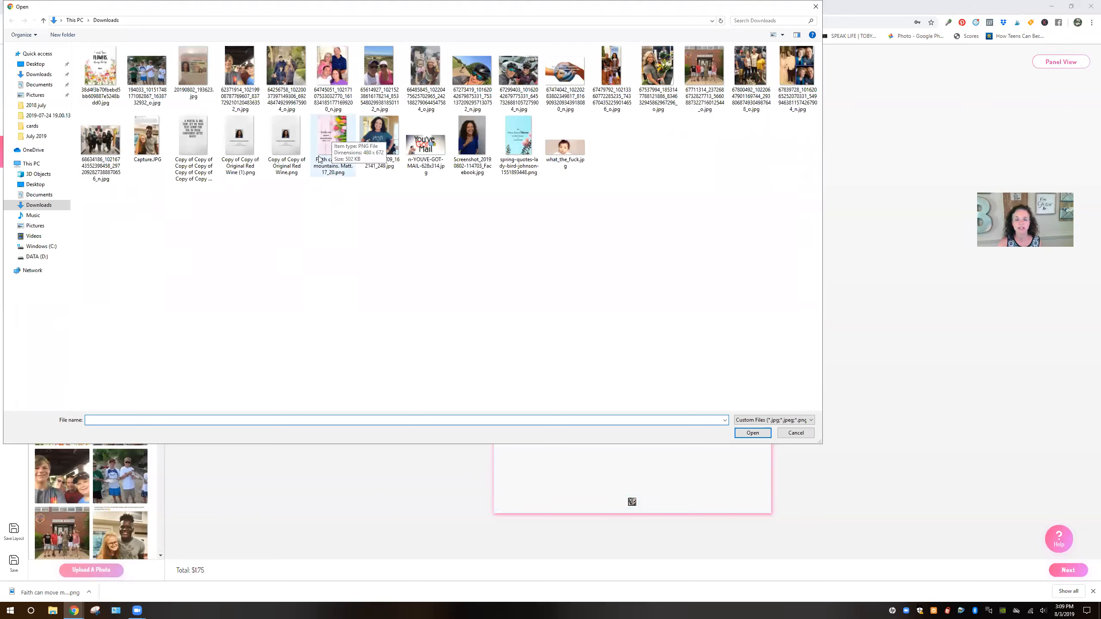
left_click(328, 140)
left_click(751, 436)
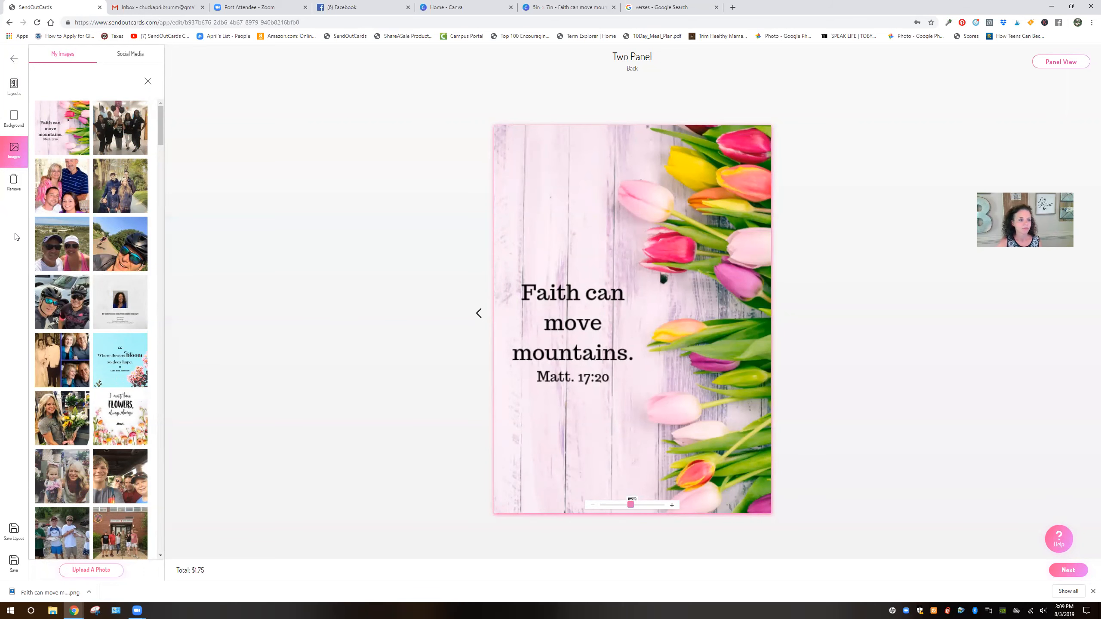
- Save the tulip verse panel as a custom layout and locate it among the existing back panels
left_click(14, 531)
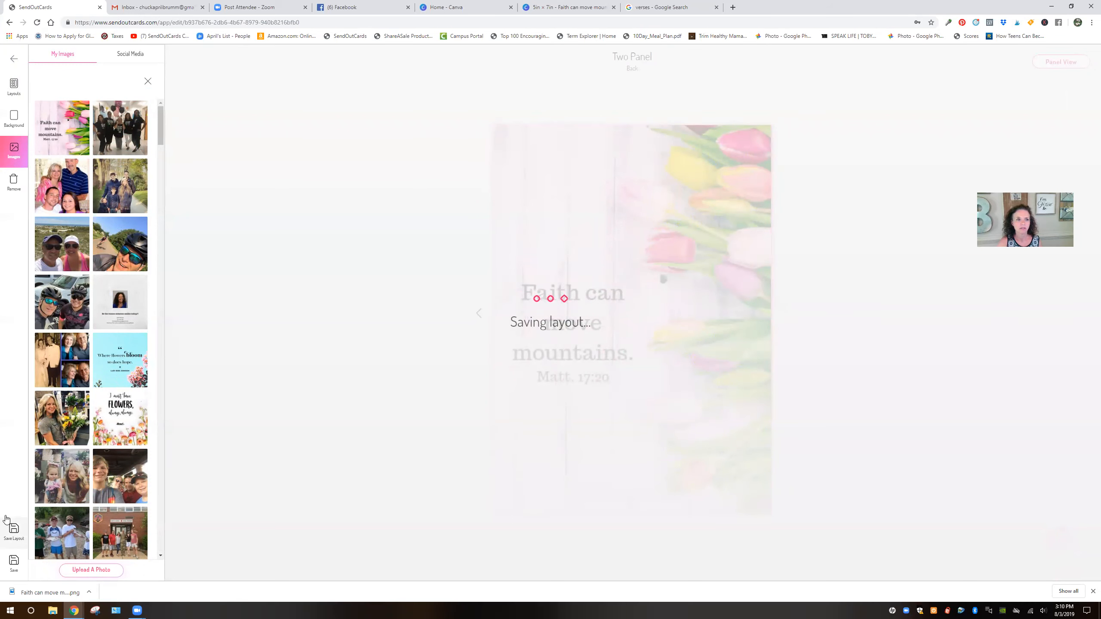
left_click(14, 85)
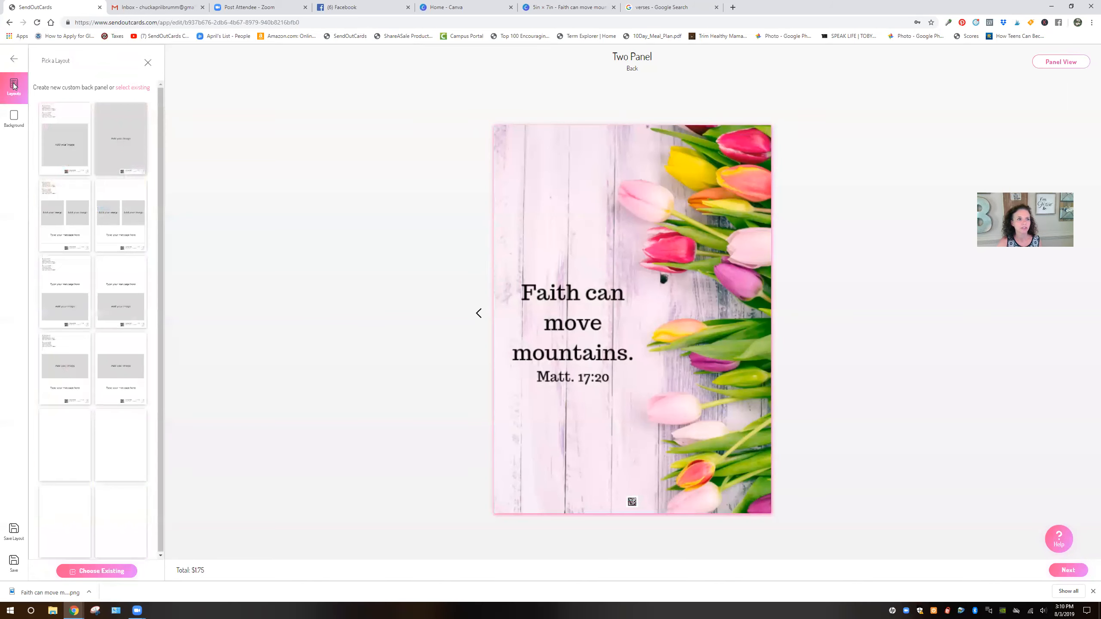
left_click(136, 88)
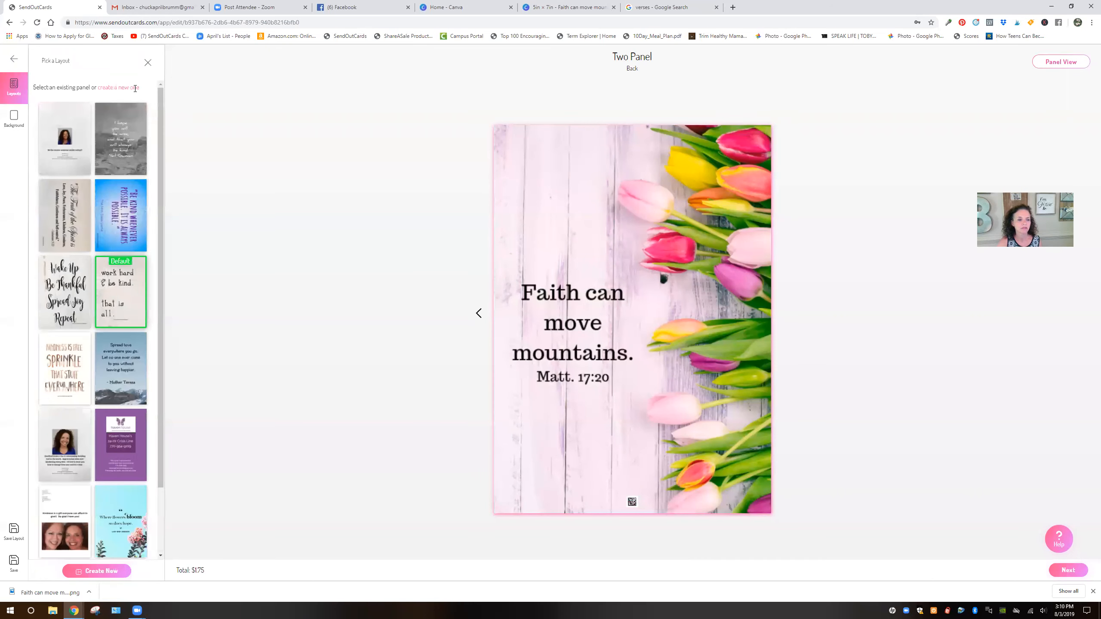
scroll(108, 391, "down", 3)
mouse_move(92, 524)
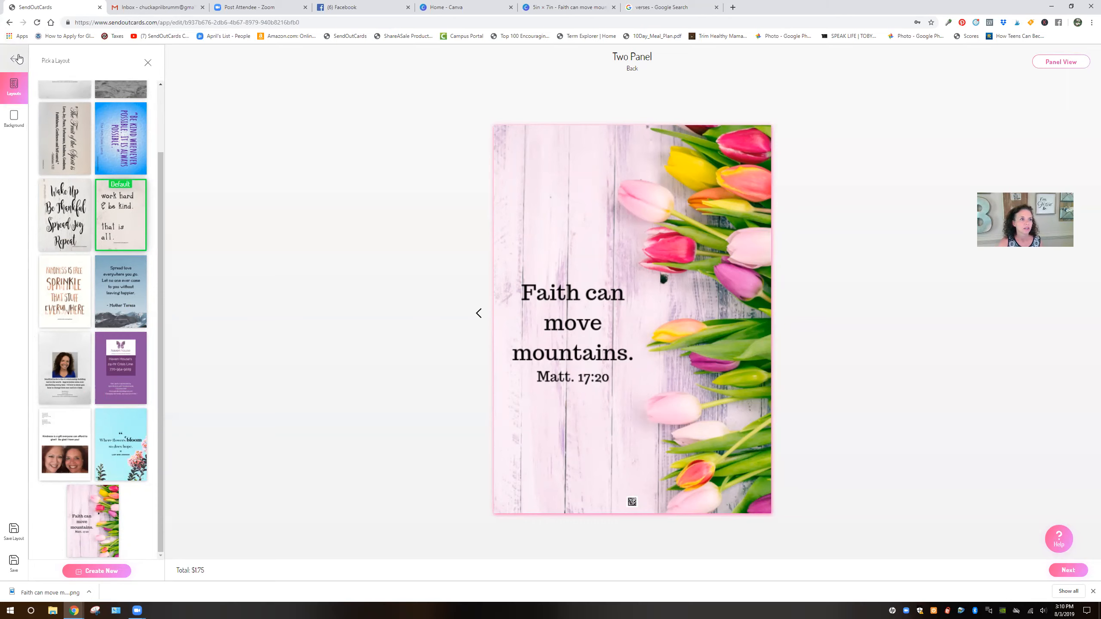
- Delete the saved back panel layout with the "Kindness is a gift" message and the photo of two women
left_click(85, 417)
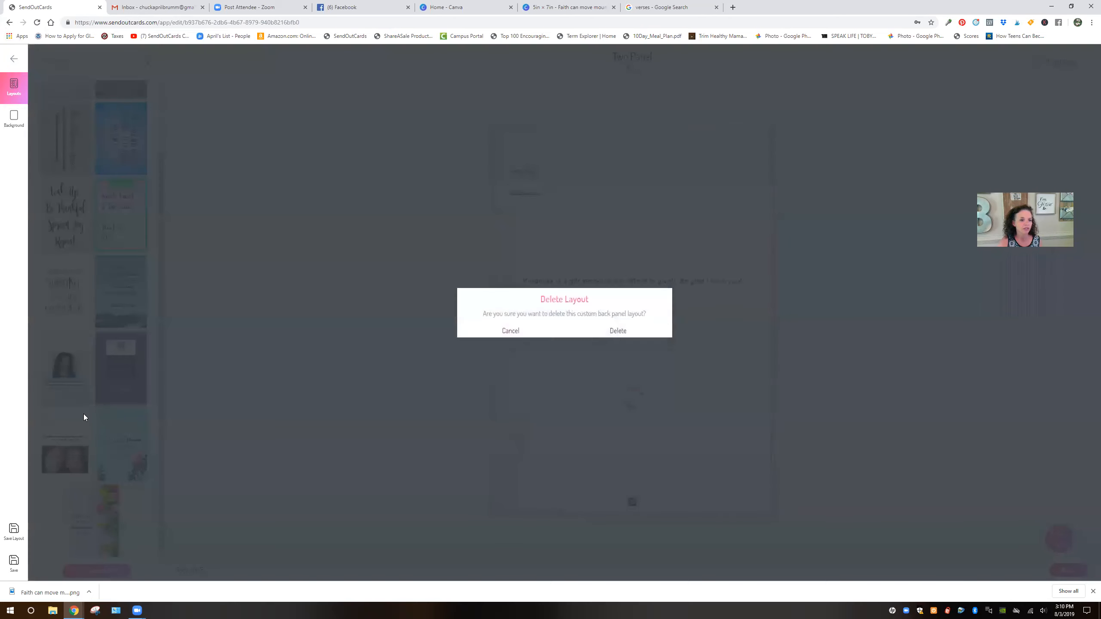
left_click(617, 331)
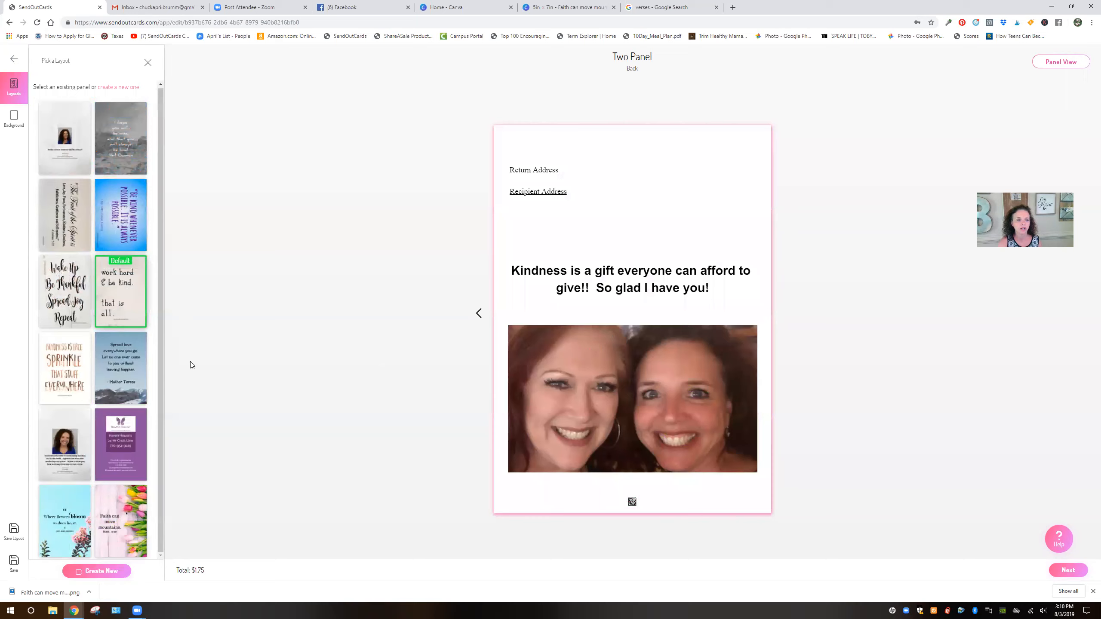
- Leave the card editor
left_click(13, 64)
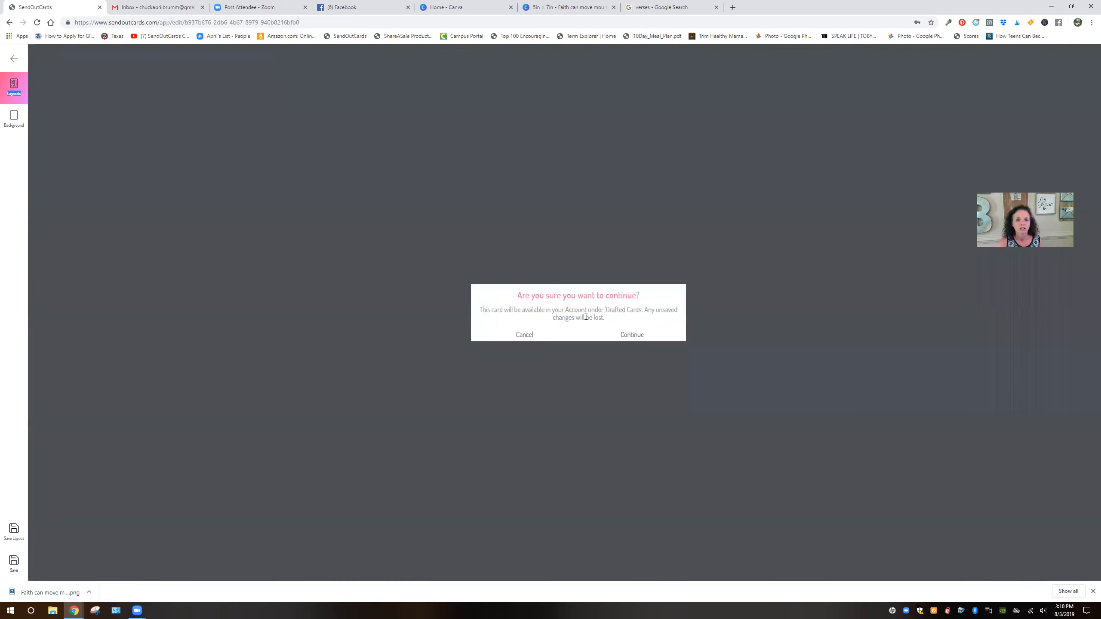